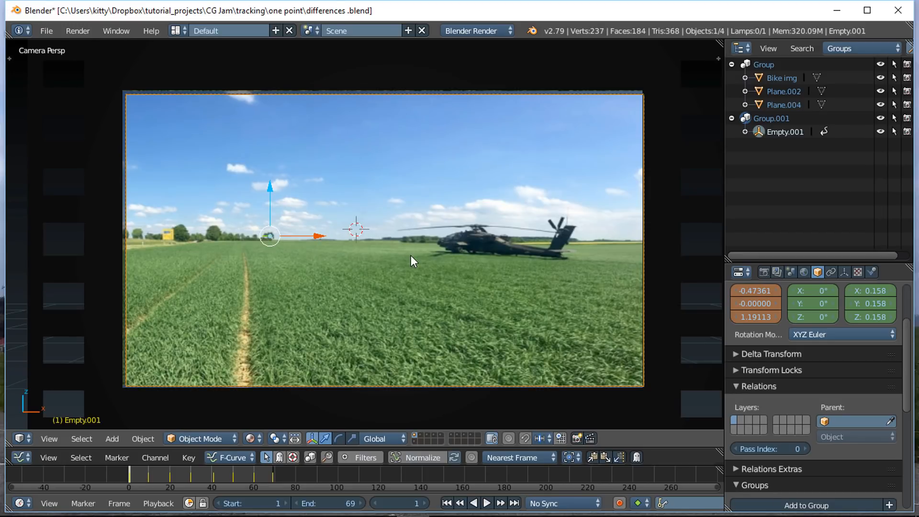
Step: Show the second layer alongside the first, inspect the axis lines from the side, and return to the camera view
shift+click(419, 435)
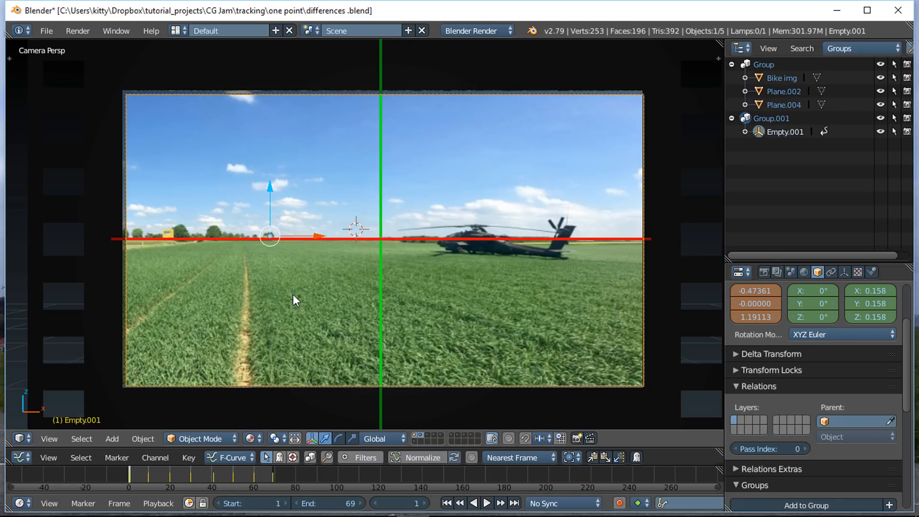
scroll(237, 289, down, 1)
middle_drag(237, 289, 383, 306)
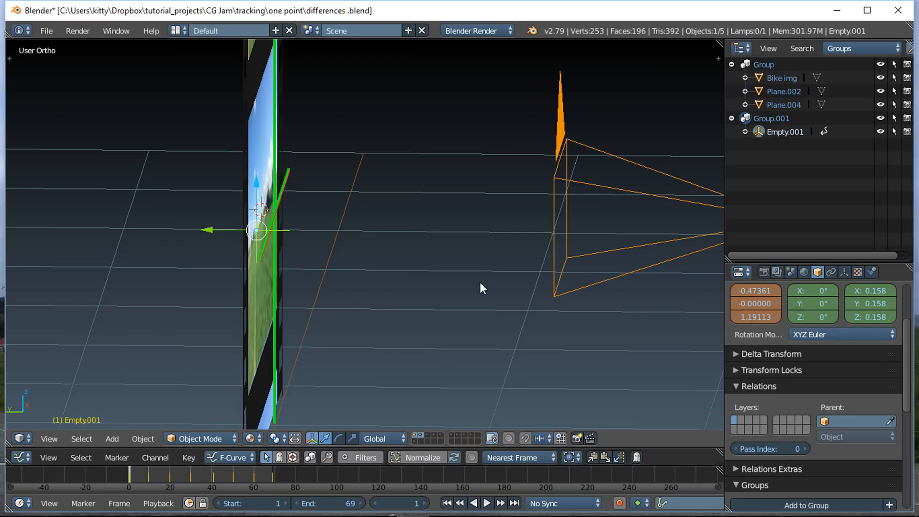
key(KP_0)
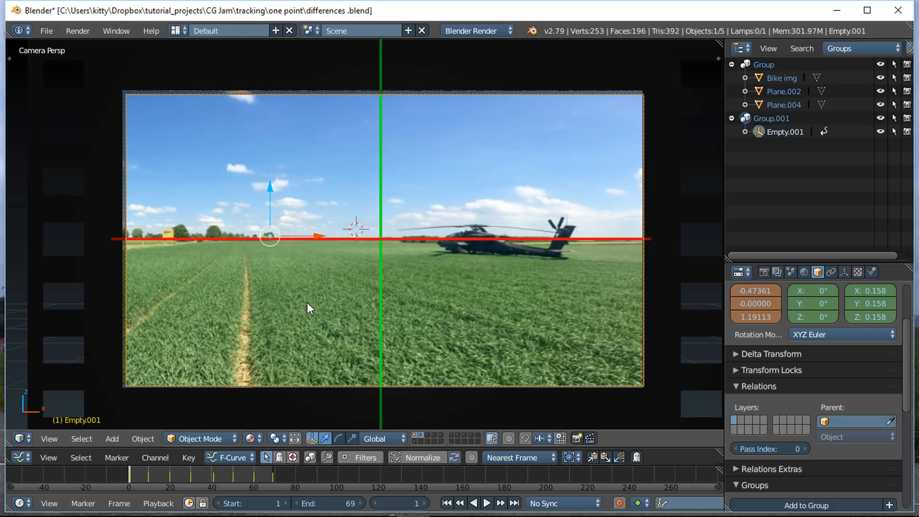
Step: Show the third and fourth layers with the motorbike and soldier, inspect them from the side, and return to the camera view
shift+click(427, 436)
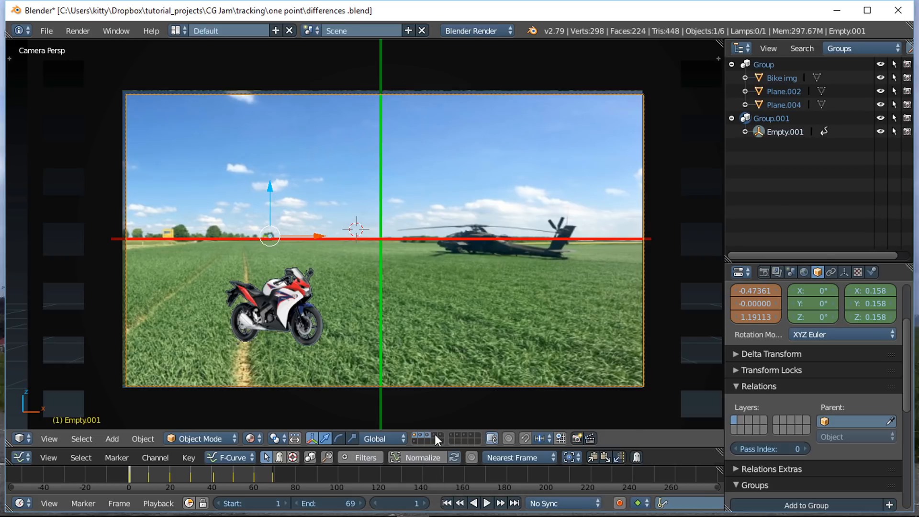
shift+click(435, 435)
middle_drag(267, 308, 351, 326)
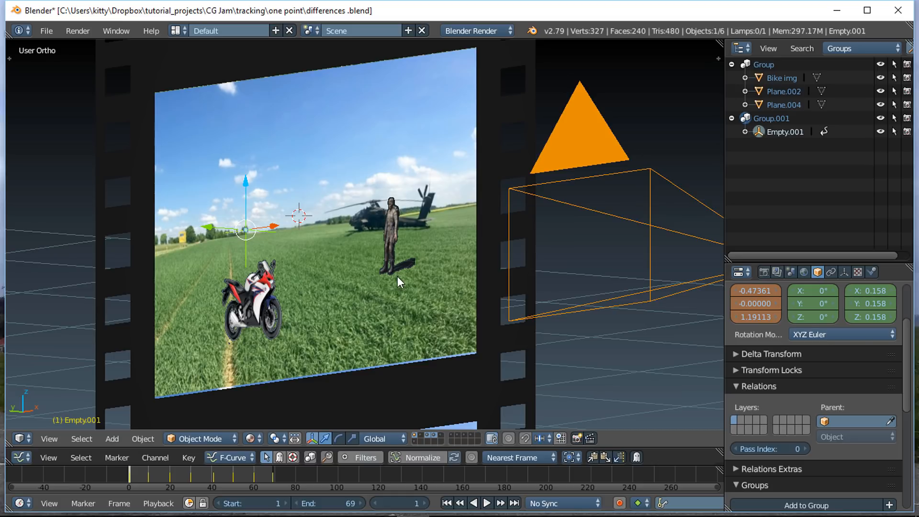
middle_drag(397, 276, 371, 305)
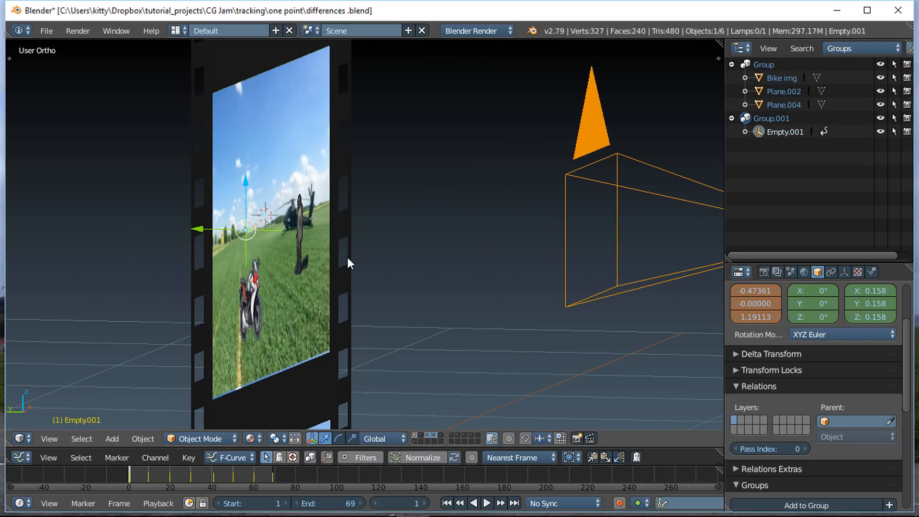
key(KP_0)
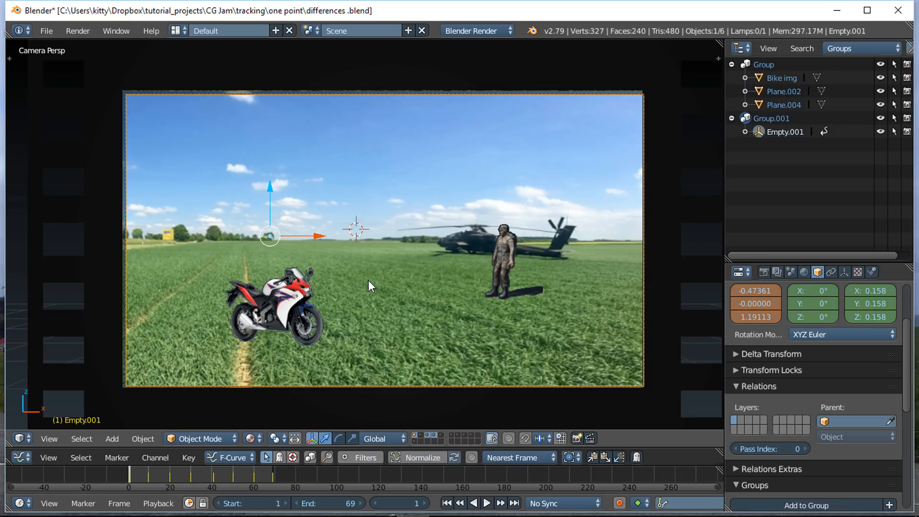
Step: Play the animation to compare the motorbike and soldier with the moving footage, and return to frame 1
click(486, 504)
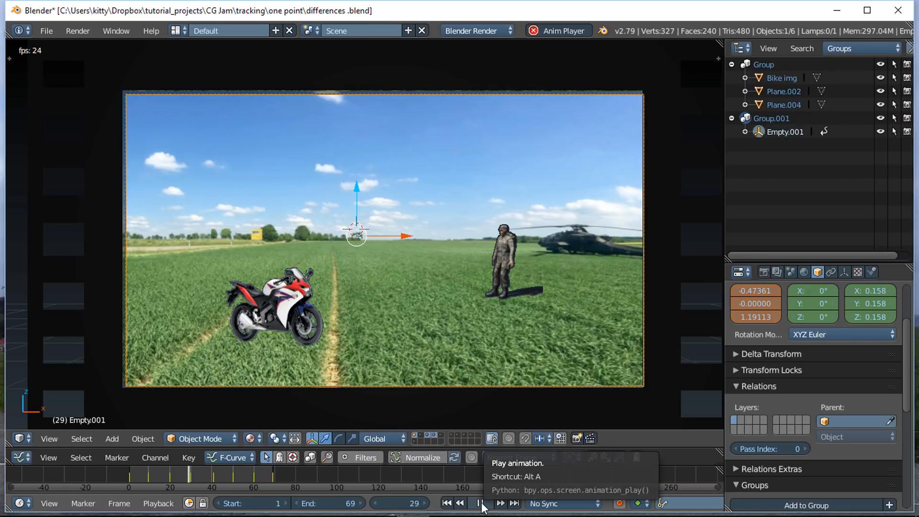
click(480, 503)
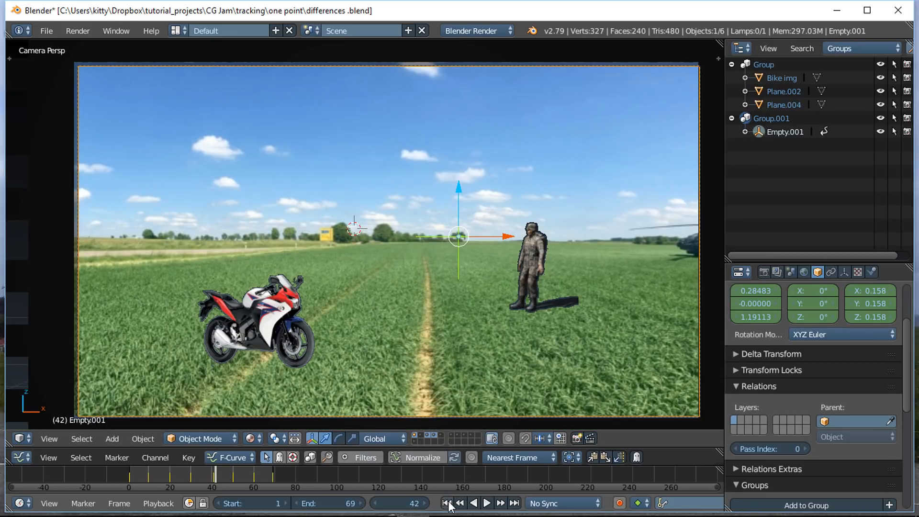
click(447, 503)
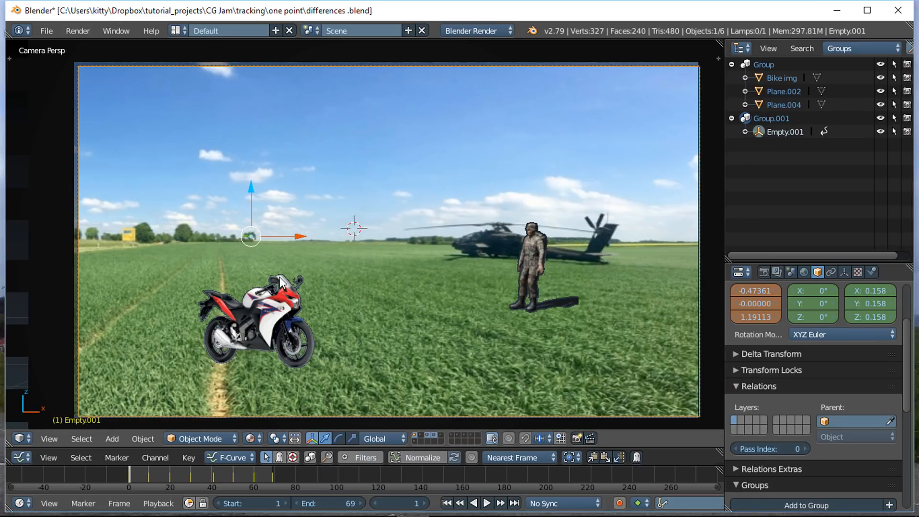
Step: Parent the motorbike image and the soldier image to Empty.001
right_click(278, 314)
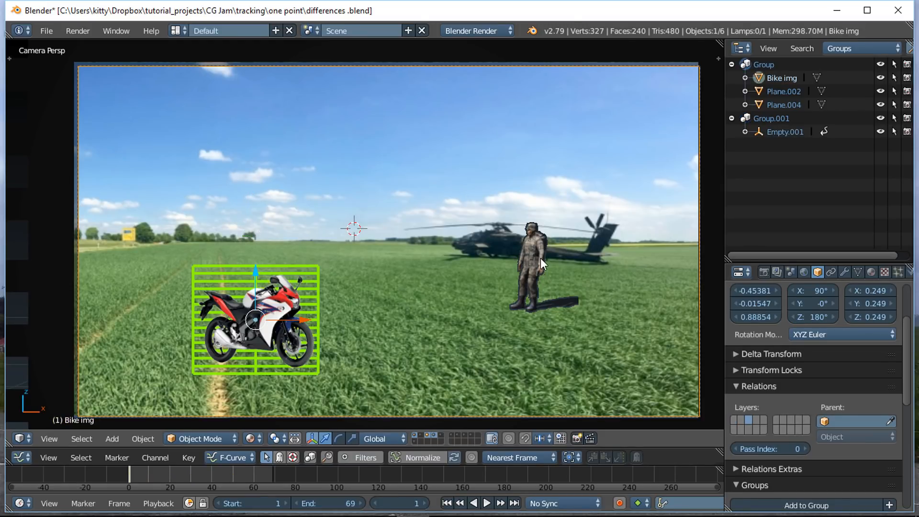
shift+right_click(541, 258)
ctrl+click(768, 132)
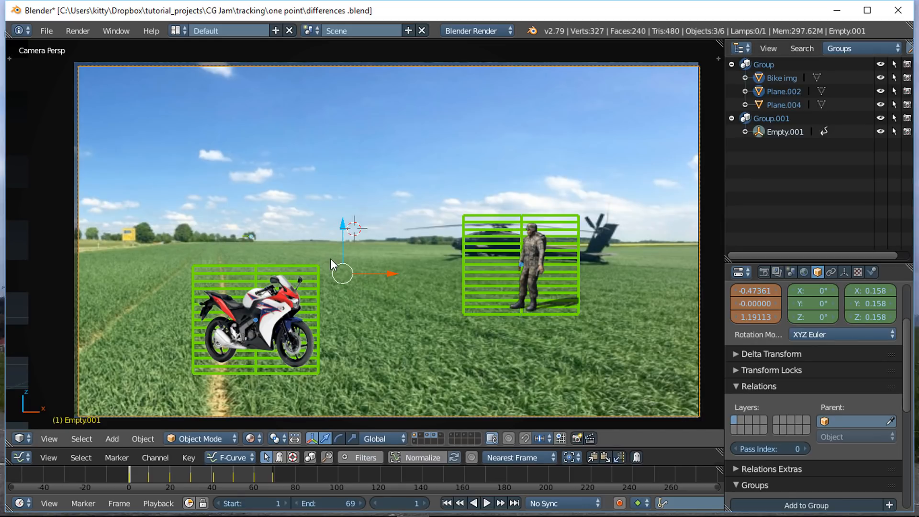
key(ctrl+p)
click(340, 291)
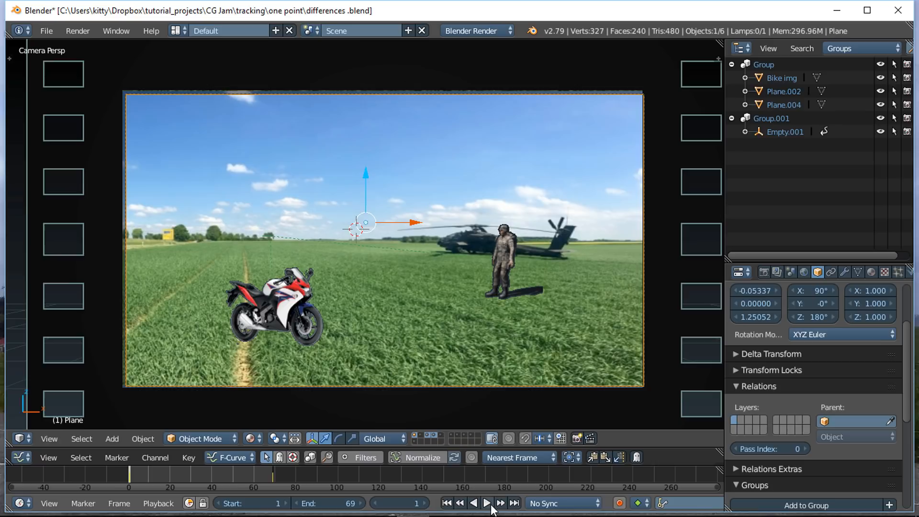
Step: Play the animation to check how the parented images follow the footage, and return to frame 1
click(488, 503)
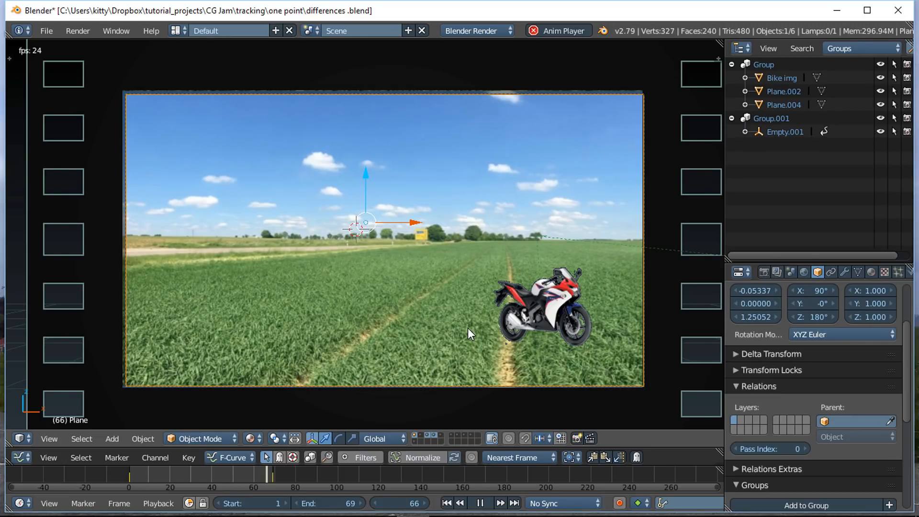
key(alt+a)
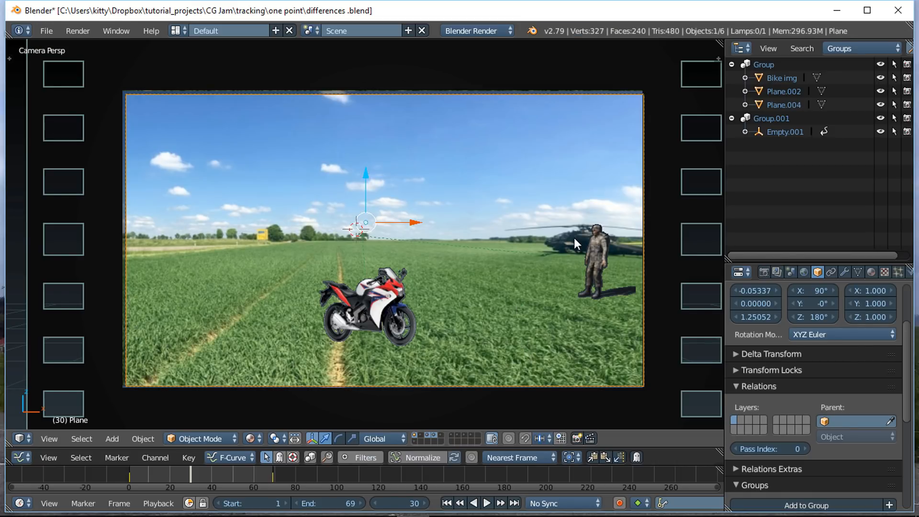
key(shift+Left)
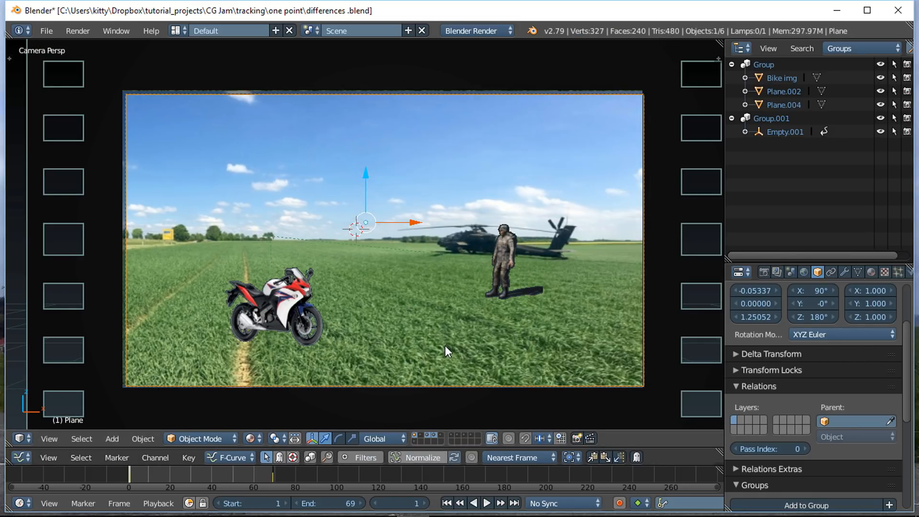
Step: Show the fifth layer as well and select the soldier image
shift+click(442, 434)
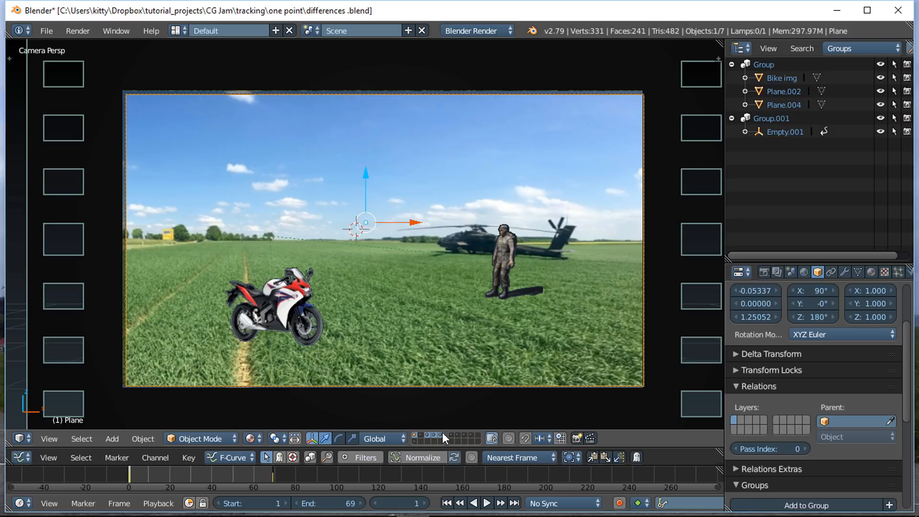
right_click(514, 268)
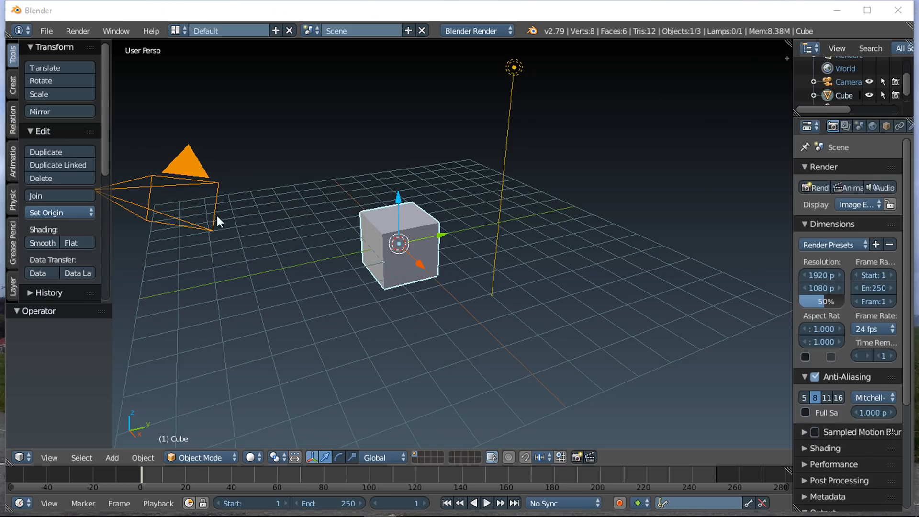
Step: Switch to the Motion Tracking screen layout and open the clip DSCN1321.MOV from the "one point" folder
click(179, 30)
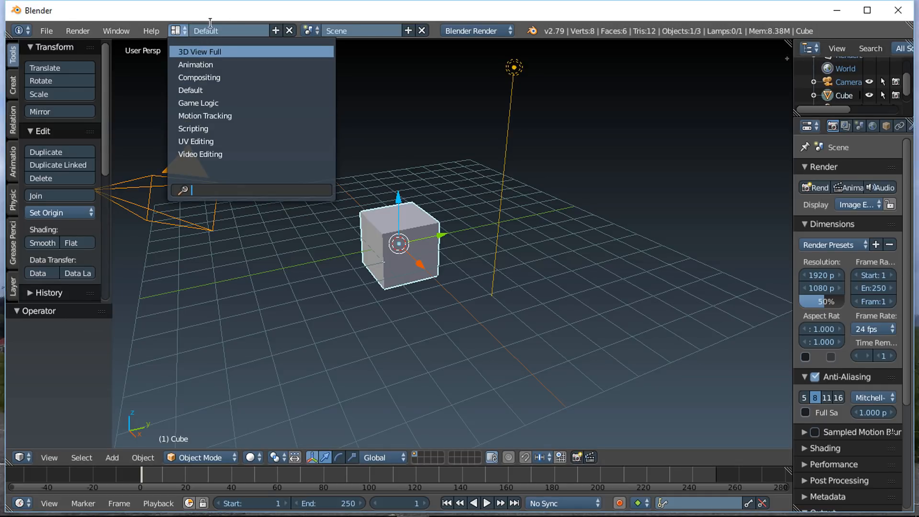
click(211, 116)
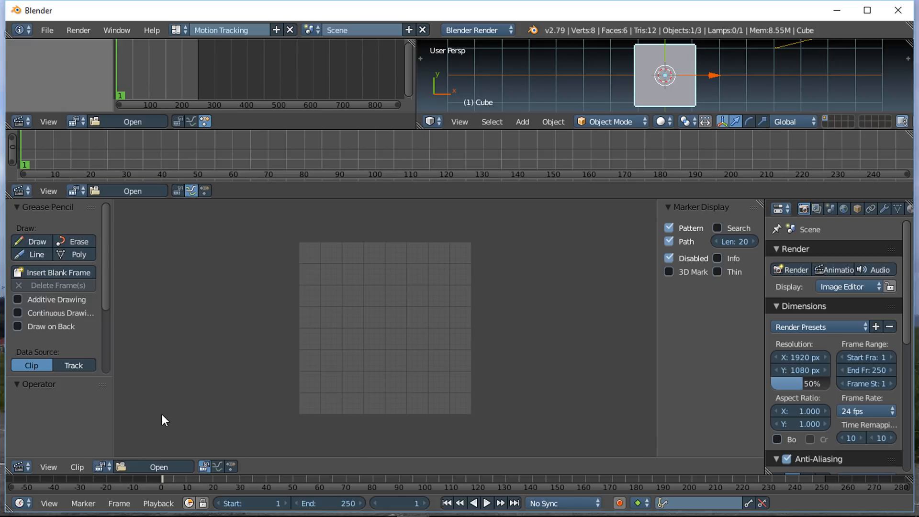
click(135, 467)
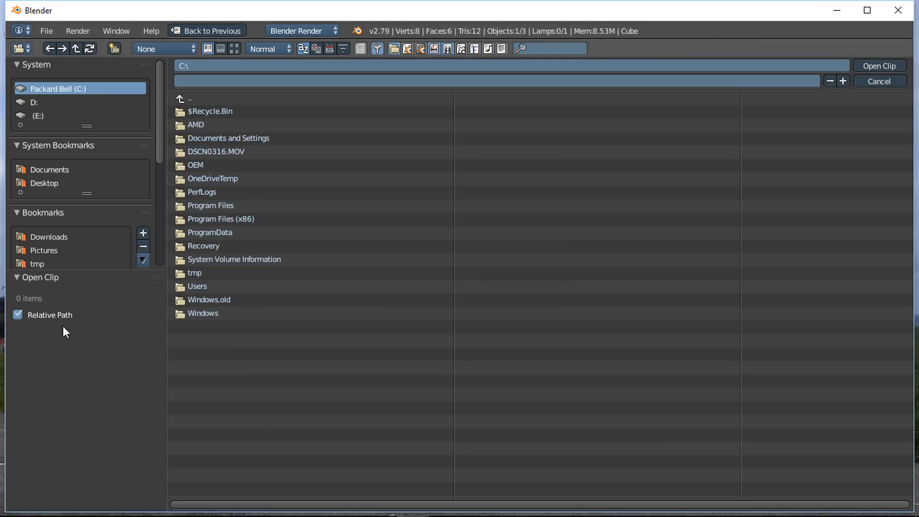
scroll(63, 219, down, 4)
click(45, 254)
click(320, 371)
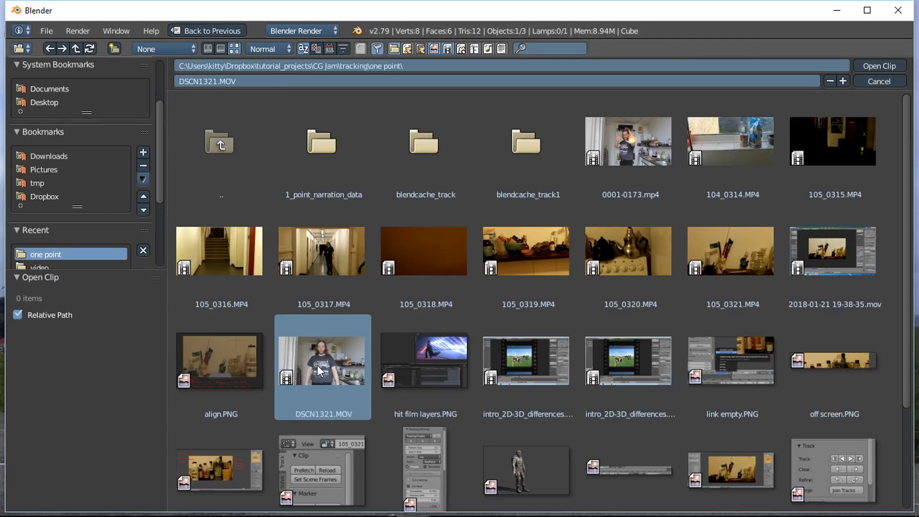
click(868, 70)
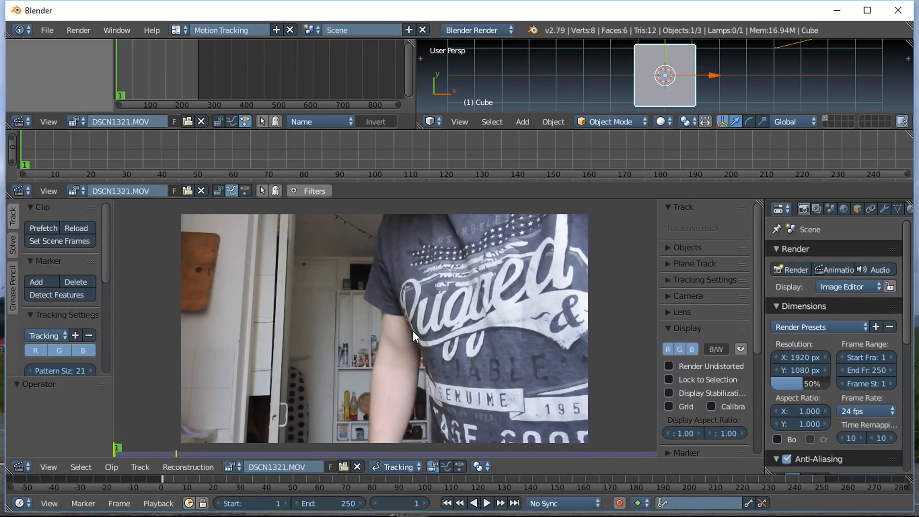
Step: Scrub the clip to frame 153 and set the scene frames to match the clip's length
scroll(415, 333, down, 4)
scroll(432, 335, up, 2)
drag(388, 479, 418, 478)
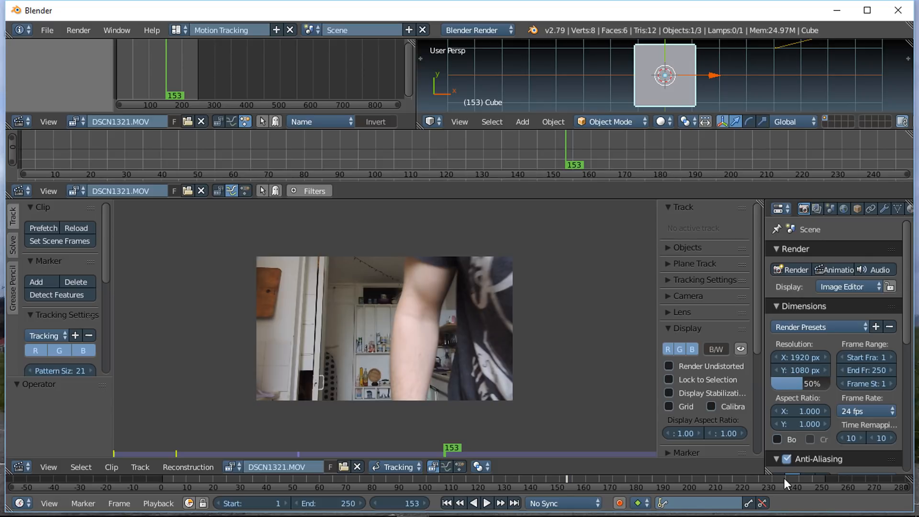
scroll(784, 479, down, 2)
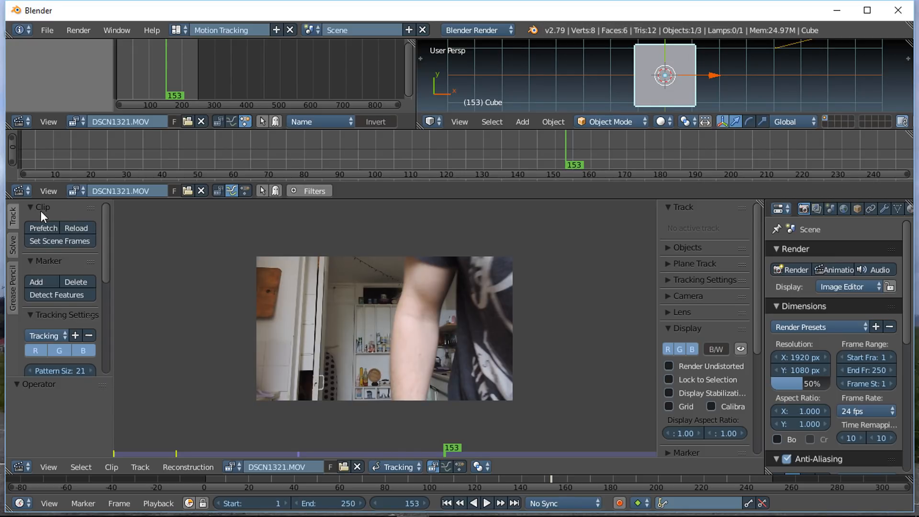
click(40, 241)
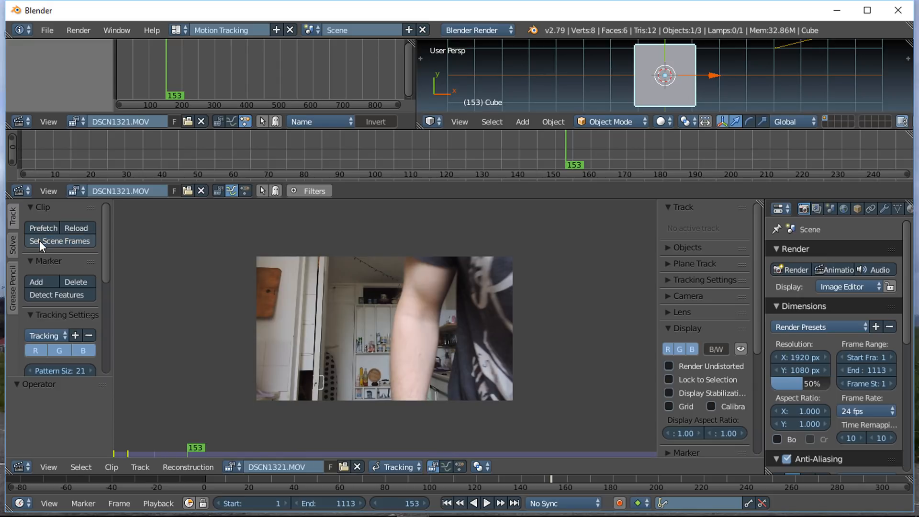
Step: Move to frame 713 and play the clip to about frame 825 to look for where the usable section starts
scroll(421, 354, down, 4)
scroll(553, 484, down, 10)
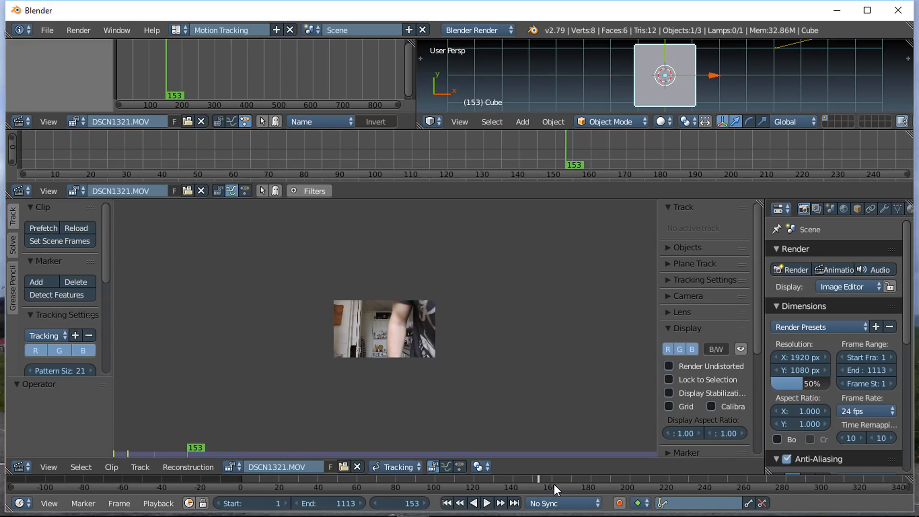
middle_drag(624, 479, 461, 491)
scroll(459, 488, up, 3)
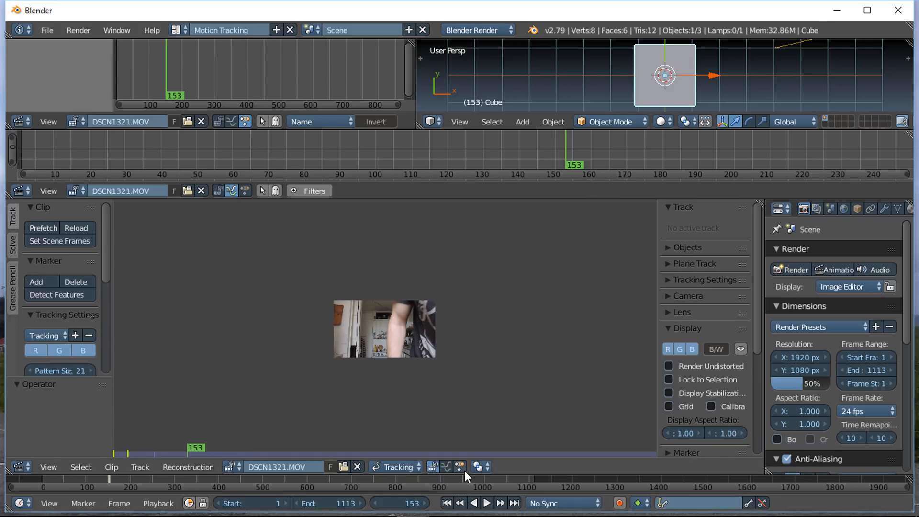
scroll(309, 478, up, 2)
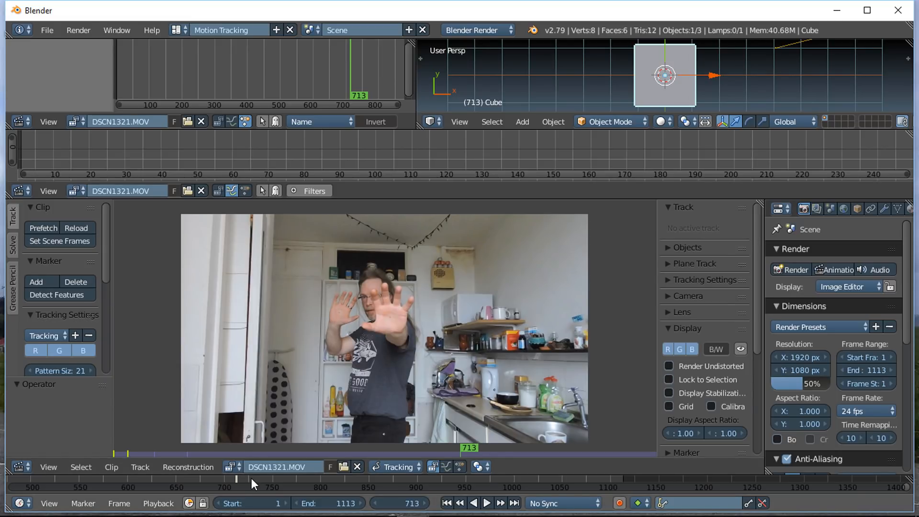
key(alt+a)
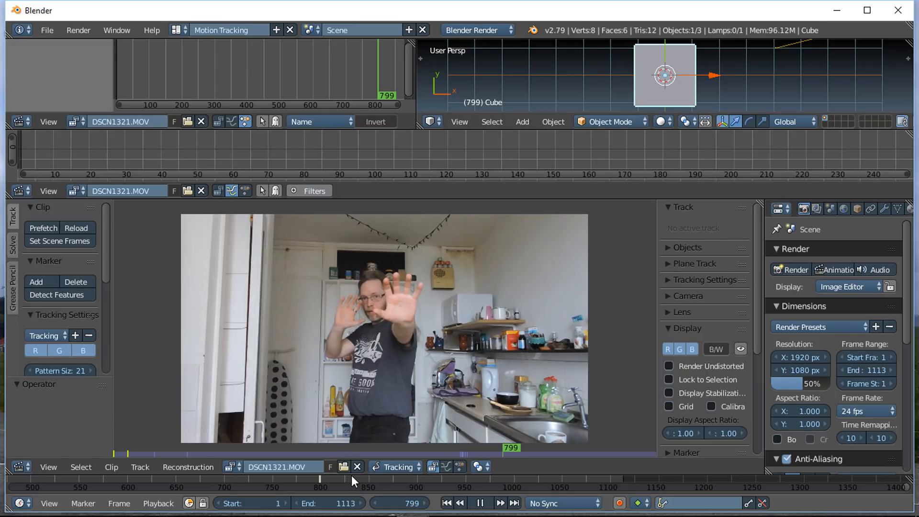
key(alt+a)
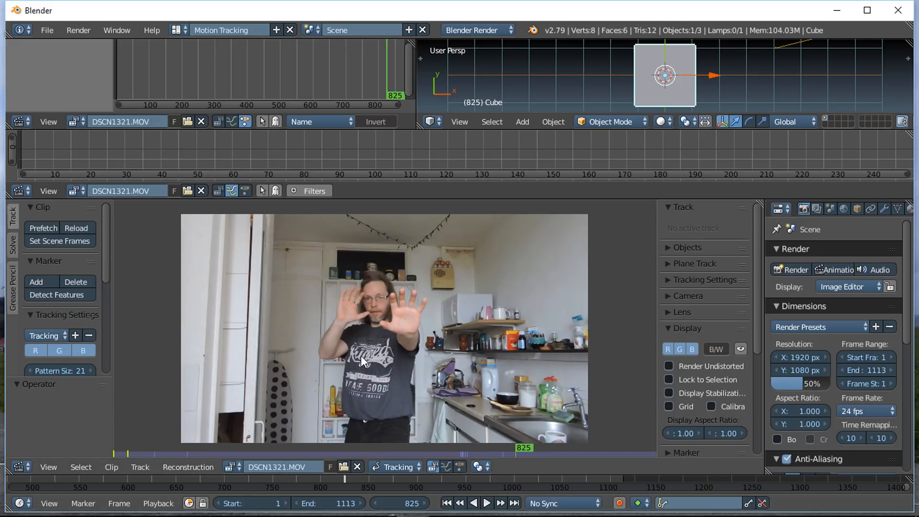
Step: Set the scene's start frame to 849 and move the playhead to that frame
click(263, 500)
text(84)
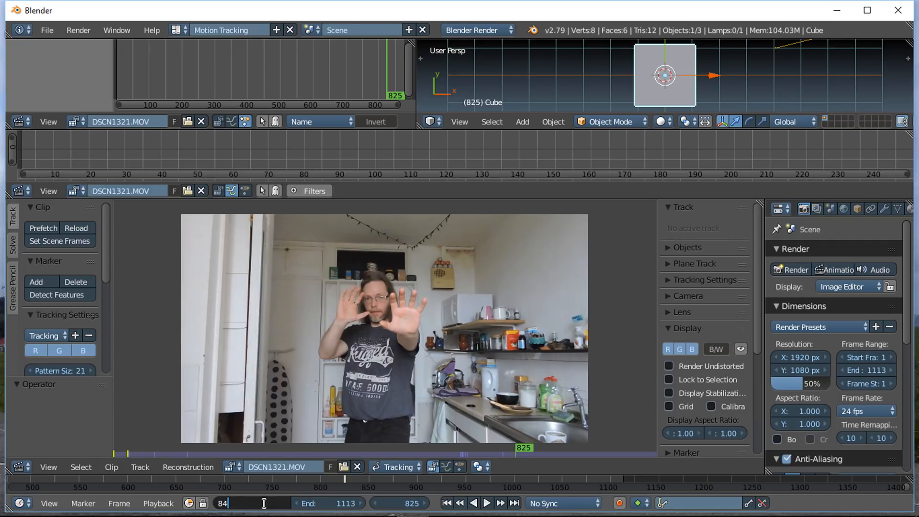
text(9)
key(Return)
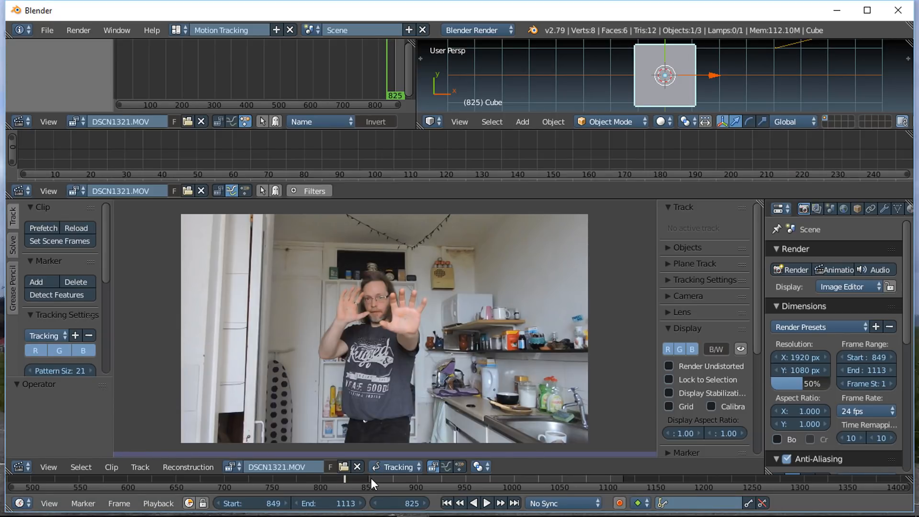
click(372, 478)
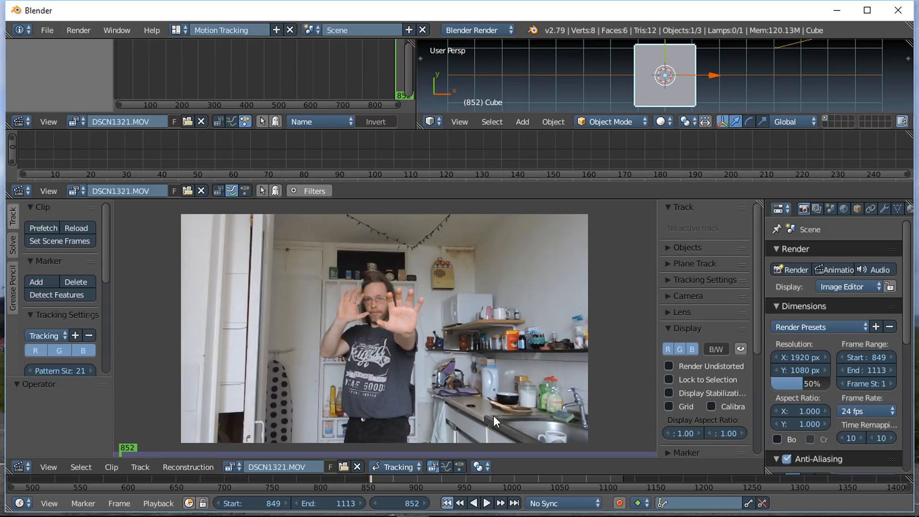
key(shift+Left)
scroll(486, 483, up, 1)
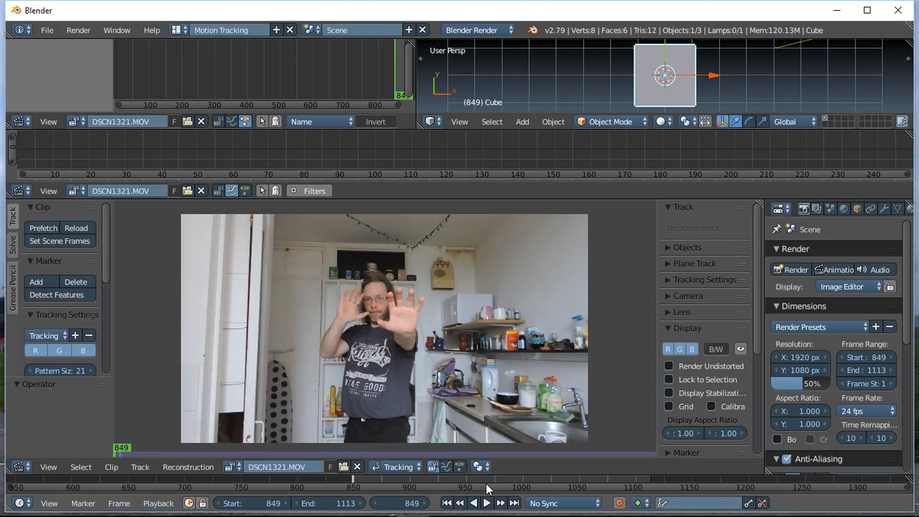
Step: Scrub back through the later part of the clip to frame 1019 and make it the scene's end frame
scroll(487, 483, up, 3)
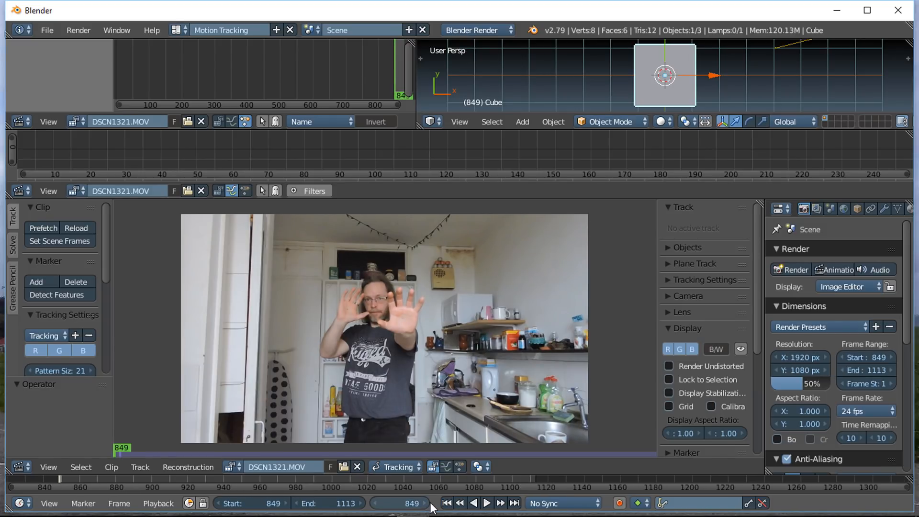
click(449, 481)
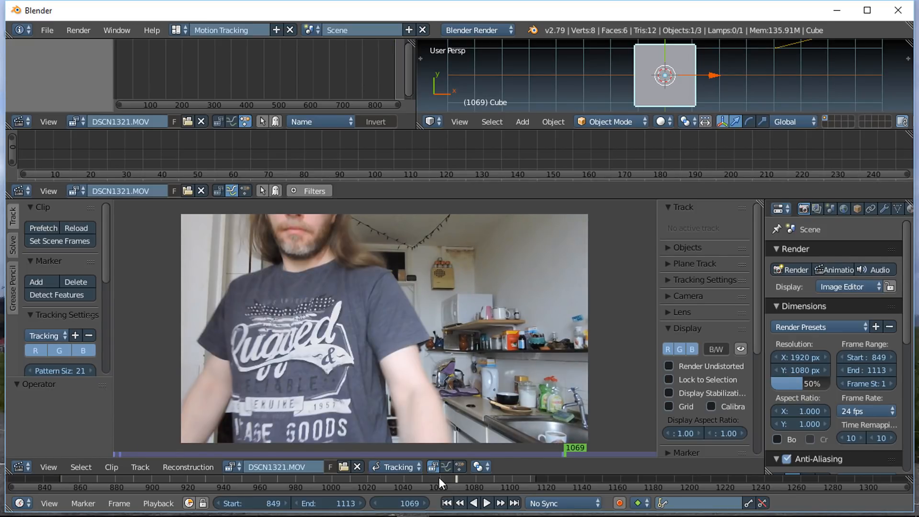
click(439, 479)
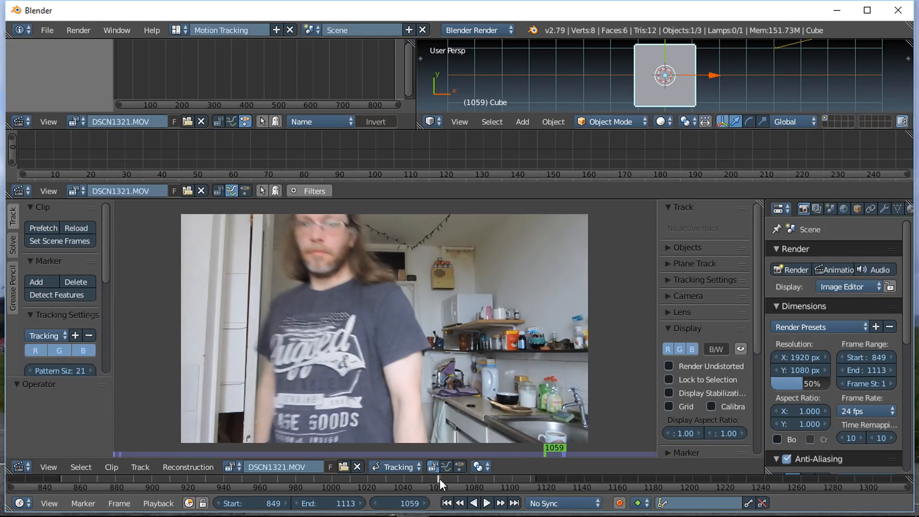
click(403, 479)
click(386, 479)
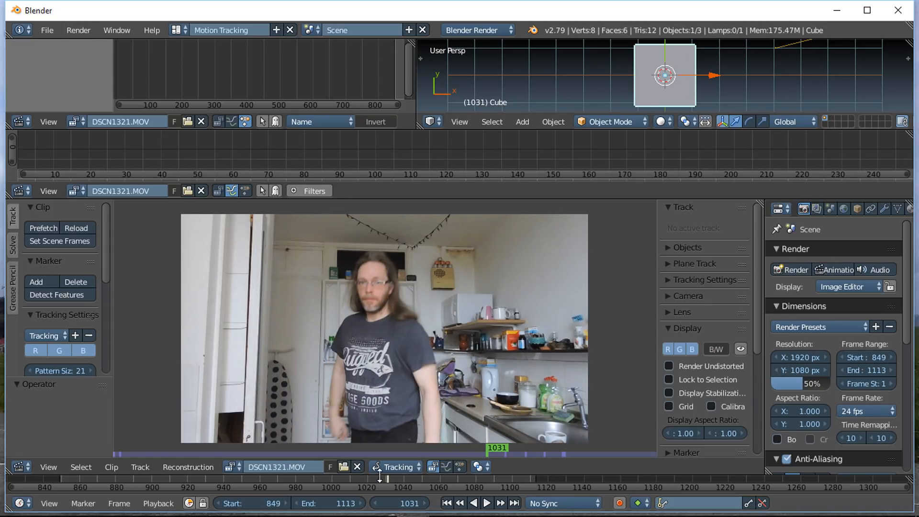
click(366, 477)
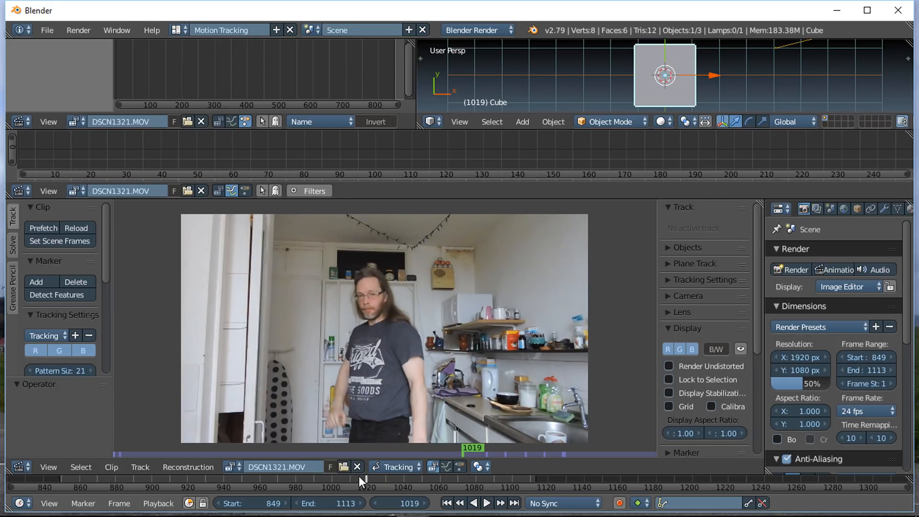
click(358, 478)
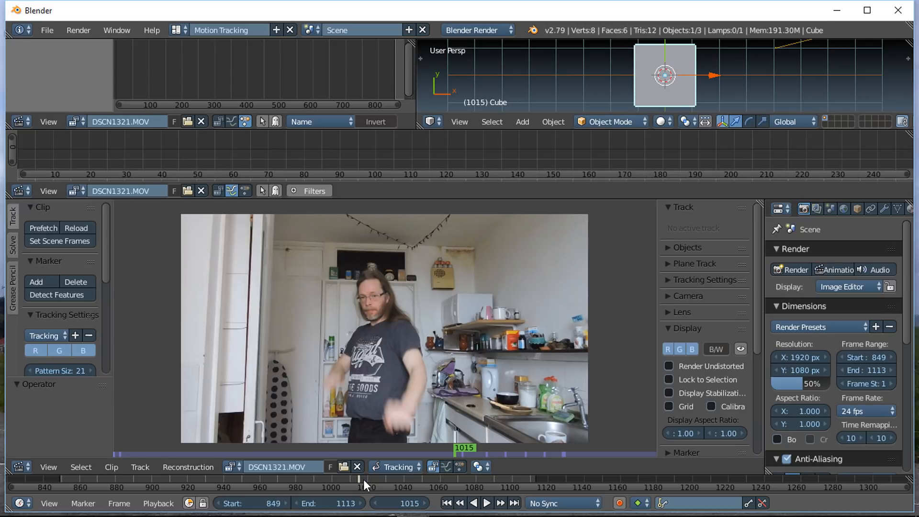
click(364, 478)
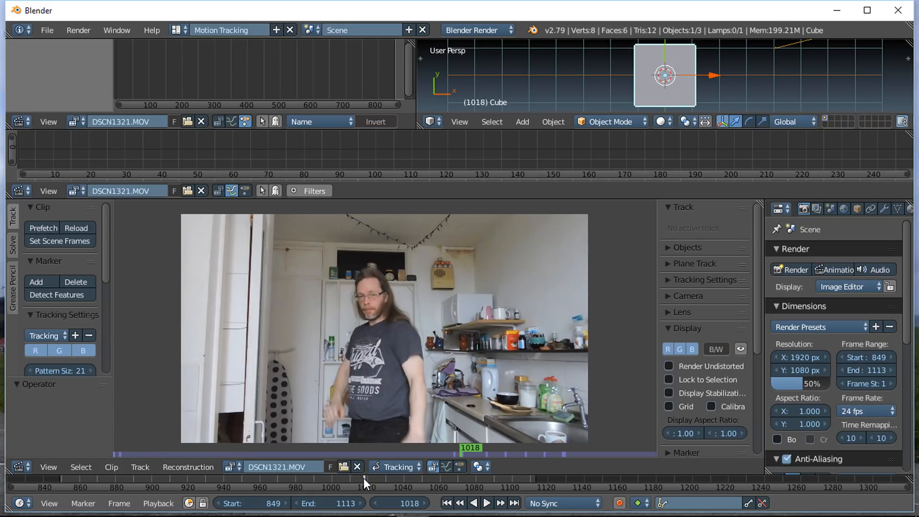
click(365, 478)
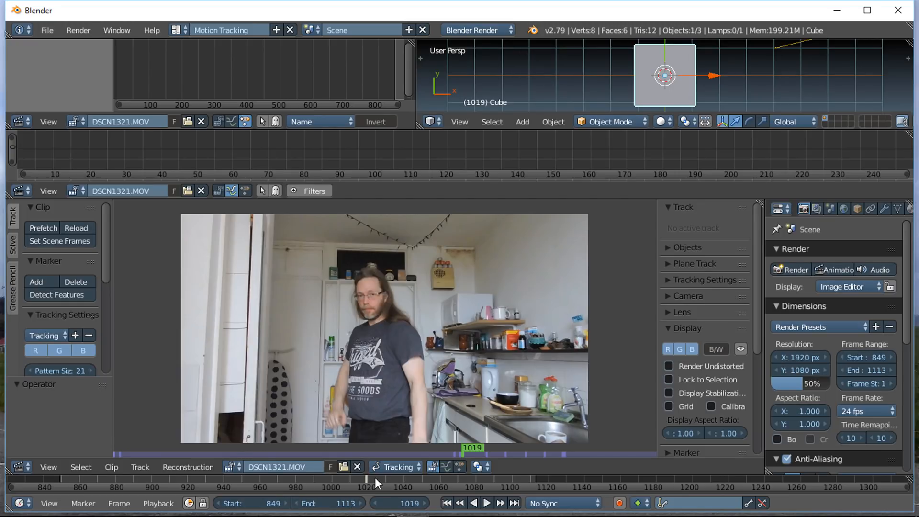
key(e)
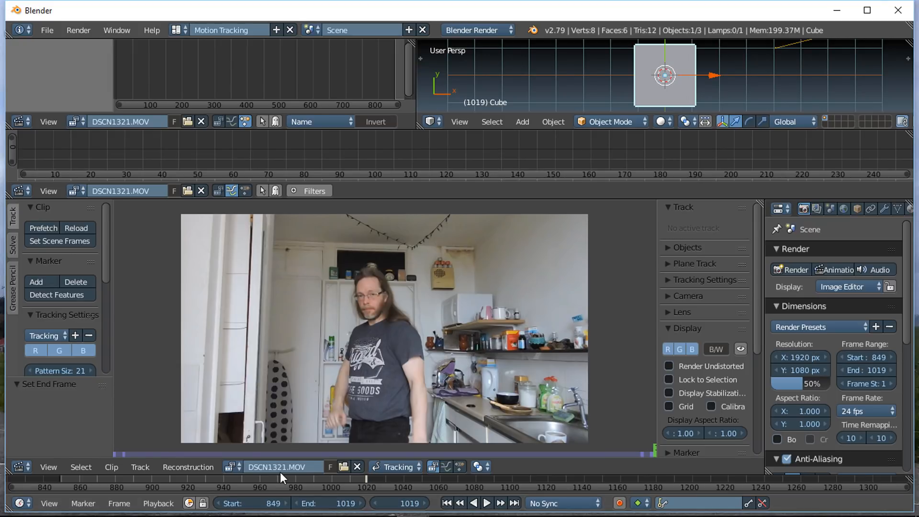
Step: Prefetch the clip's frames into memory for the chosen frame range
middle_drag(280, 472, 459, 479)
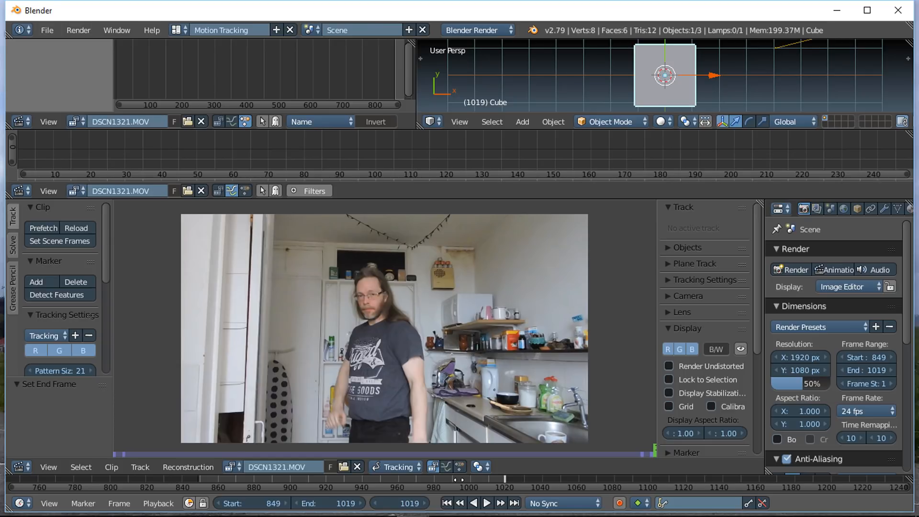
middle_drag(458, 479, 529, 479)
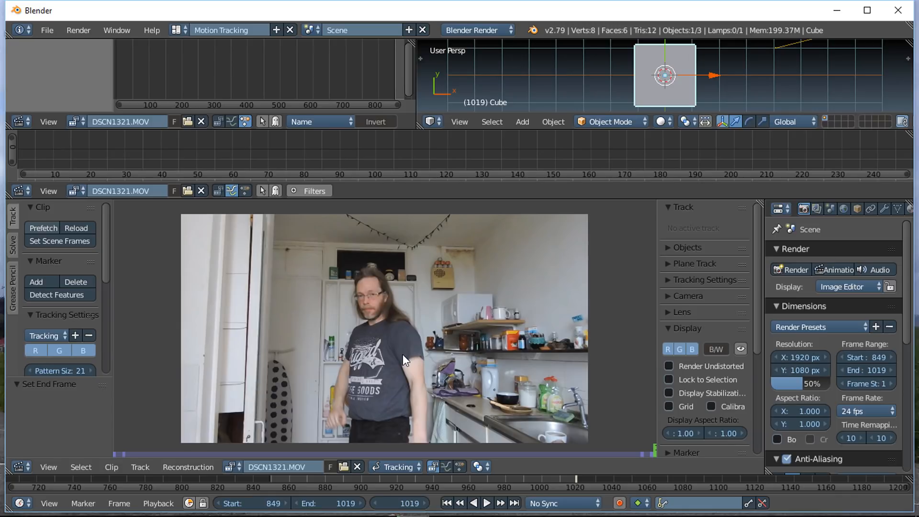
key(p)
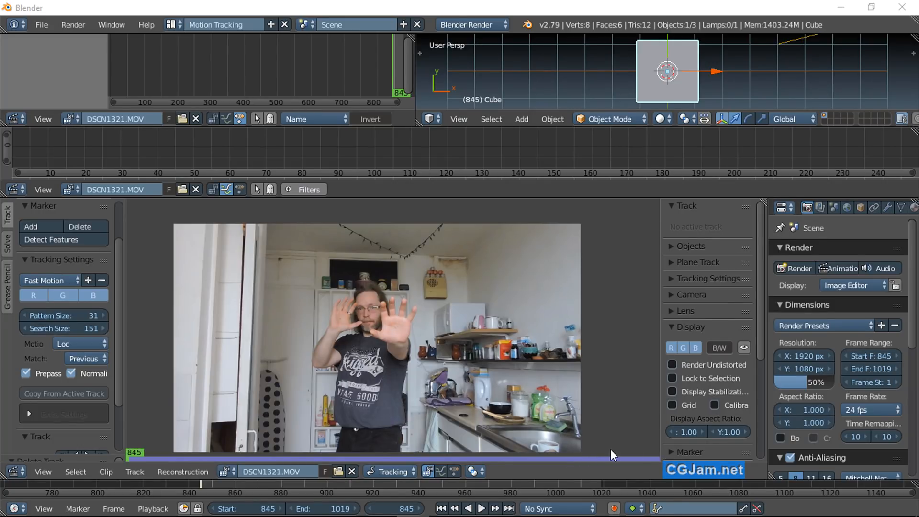
Step: Play the clip from frame 845 and examine the hands' movement and motion blur up close around frames 938 and 912
click(480, 510)
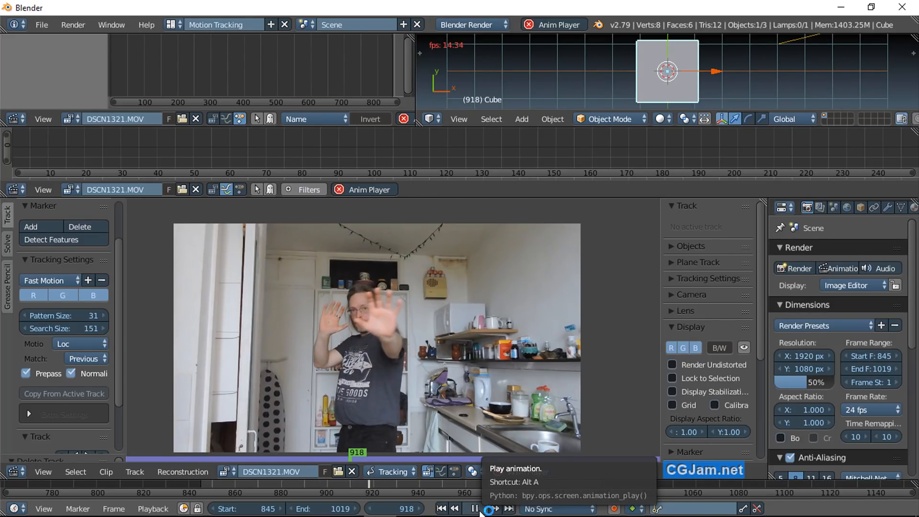
scroll(416, 386, up, 5)
key(alt+a)
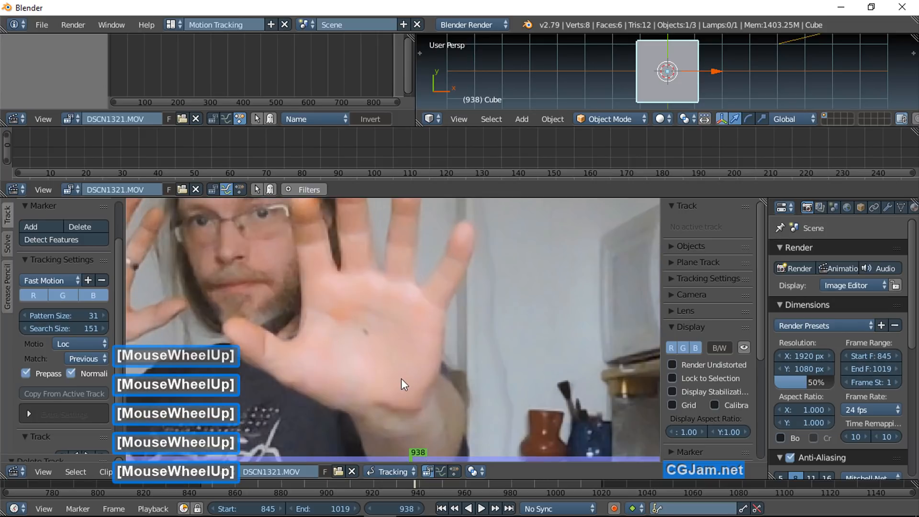
scroll(400, 352, down, 2)
middle_click(400, 352)
click(355, 484)
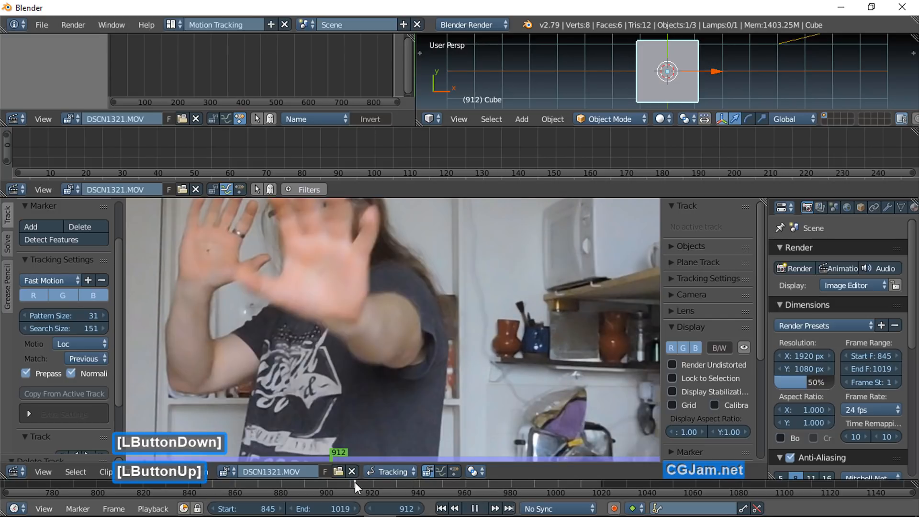
scroll(305, 290, up, 2)
middle_drag(329, 284, 438, 387)
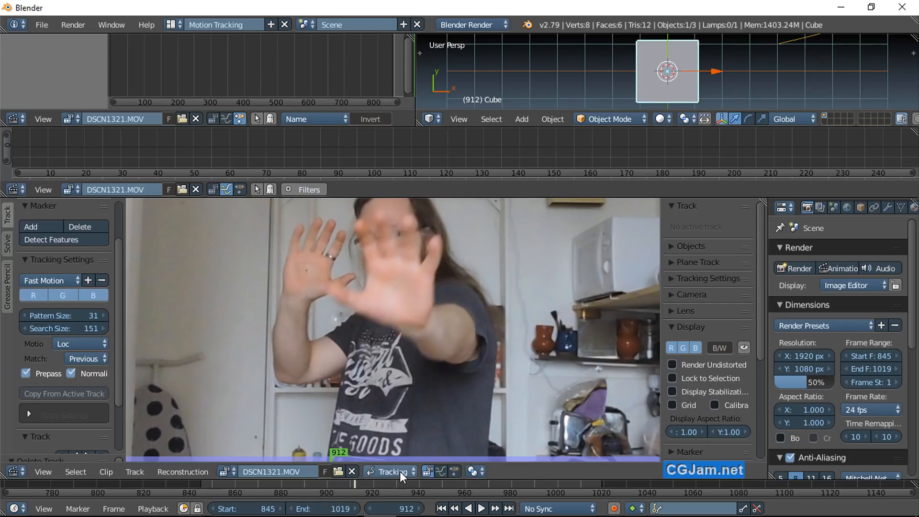
Step: Return to start frame 845 and apply the Fast Motion preset to the tracking settings
click(441, 509)
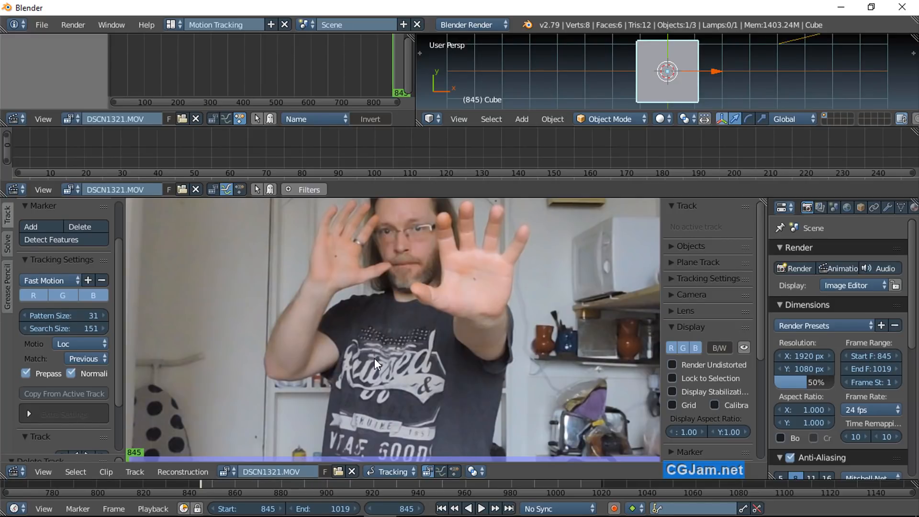
click(50, 281)
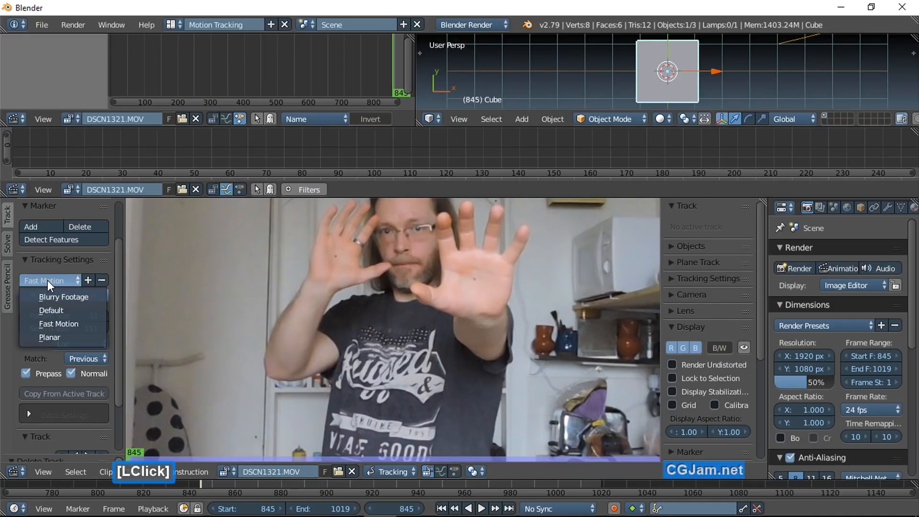
click(46, 325)
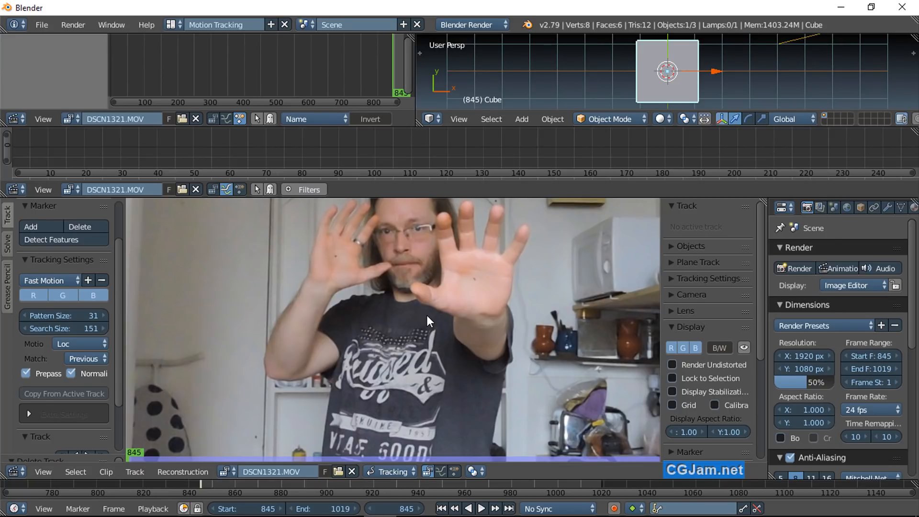
Step: Turn off Normalize and add a tracking marker at the dark dot on the palm of the hand nearer the camera
scroll(427, 314, down, 2)
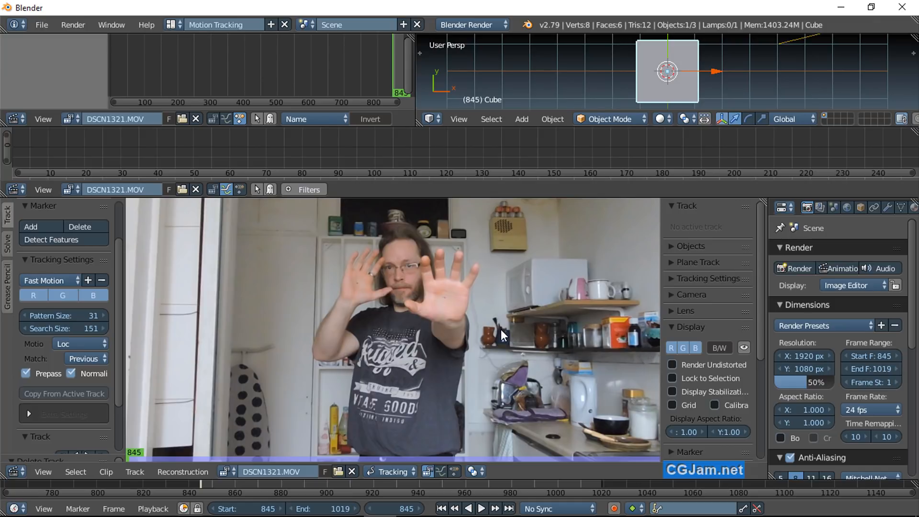
click(71, 373)
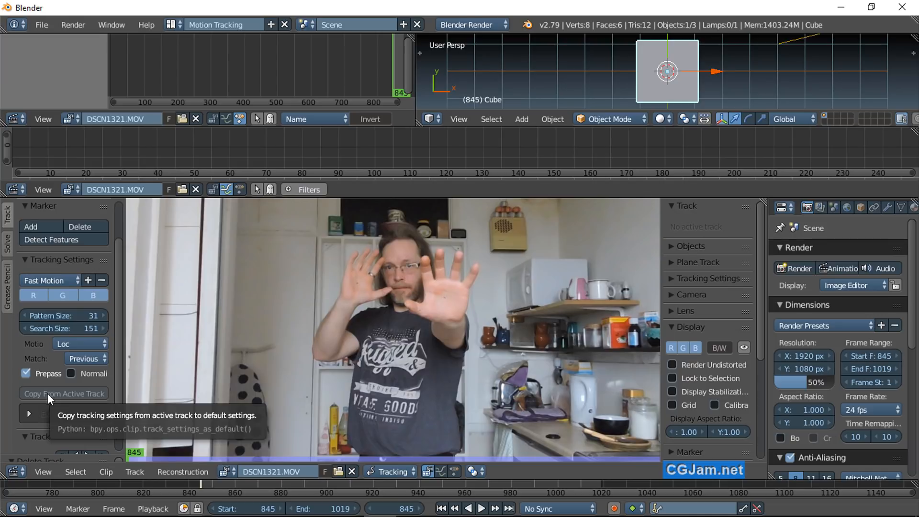
click(36, 228)
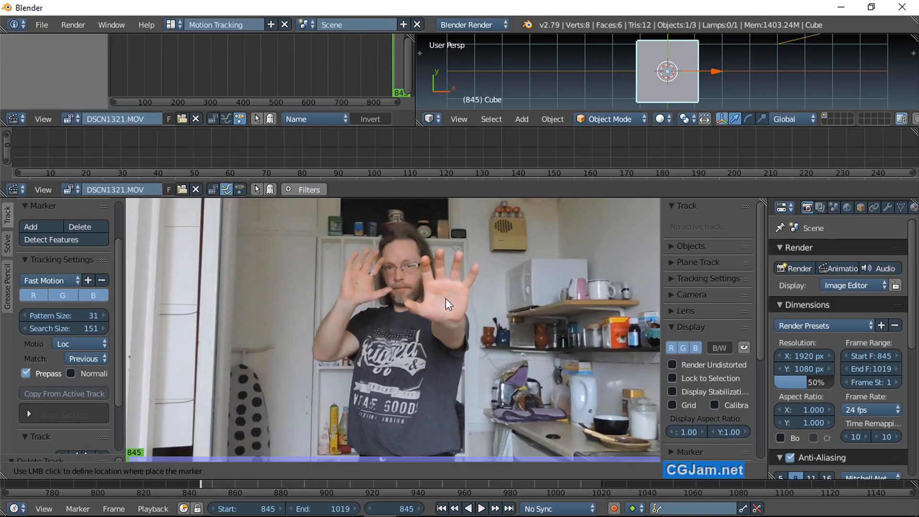
click(446, 299)
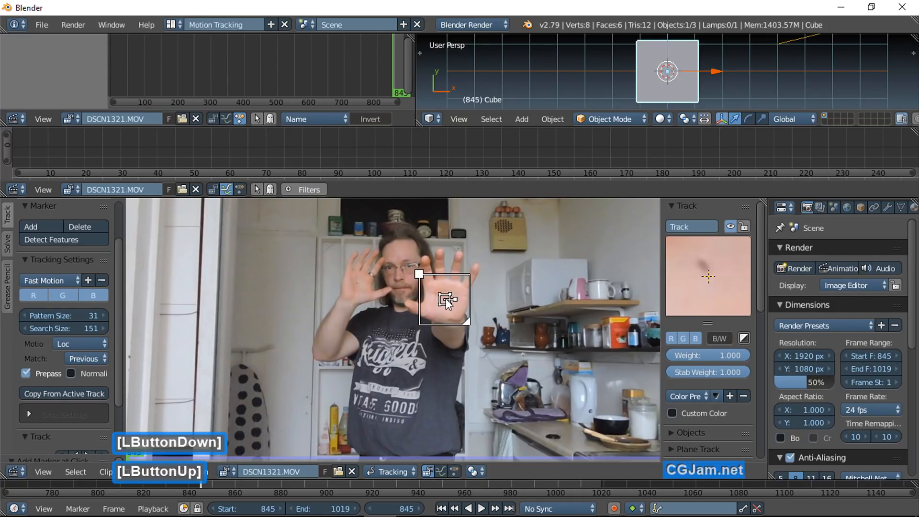
Step: Hide the marker's search area in the clip view and show it again
scroll(446, 298, down, 5)
scroll(702, 399, down, 8)
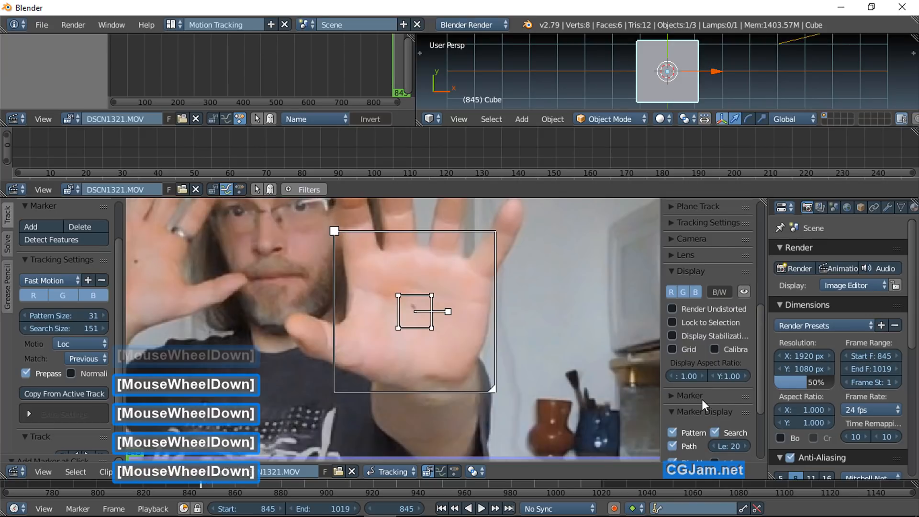
click(714, 433)
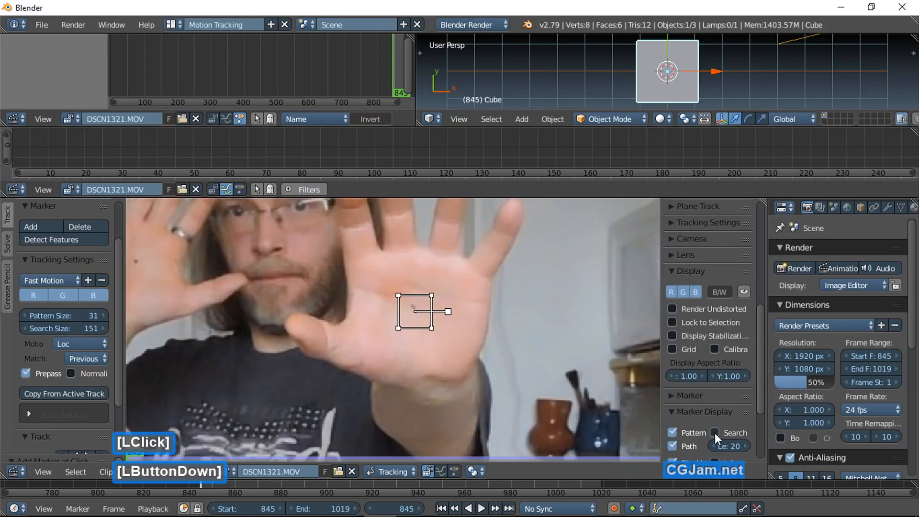
click(714, 433)
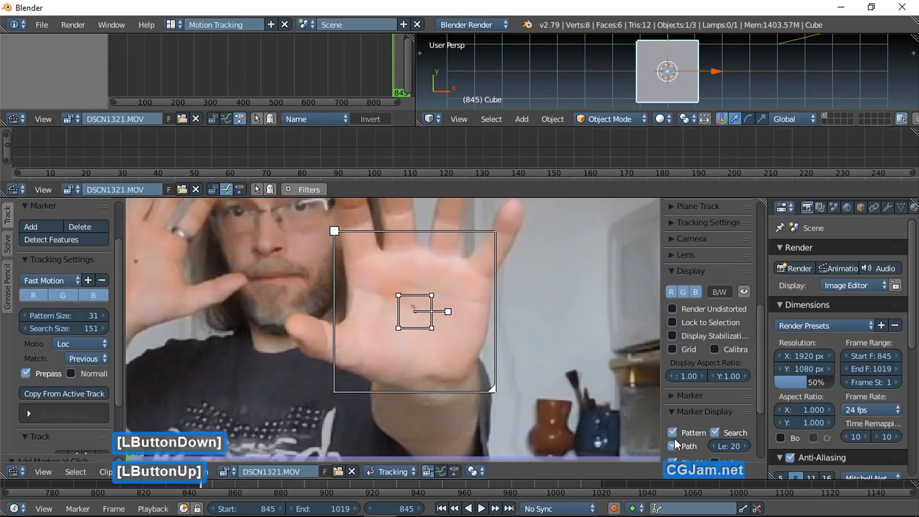
scroll(674, 439, down, 4)
scroll(423, 329, up, 1)
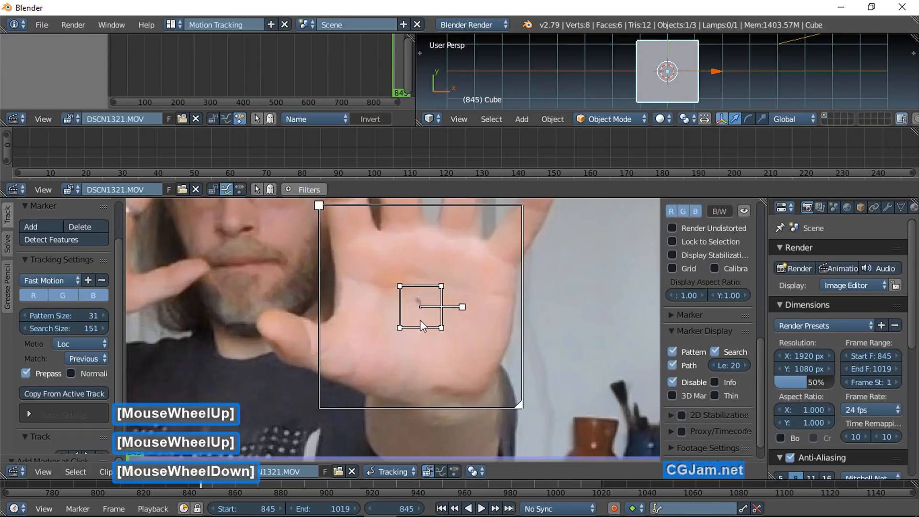
middle_drag(420, 320, 401, 326)
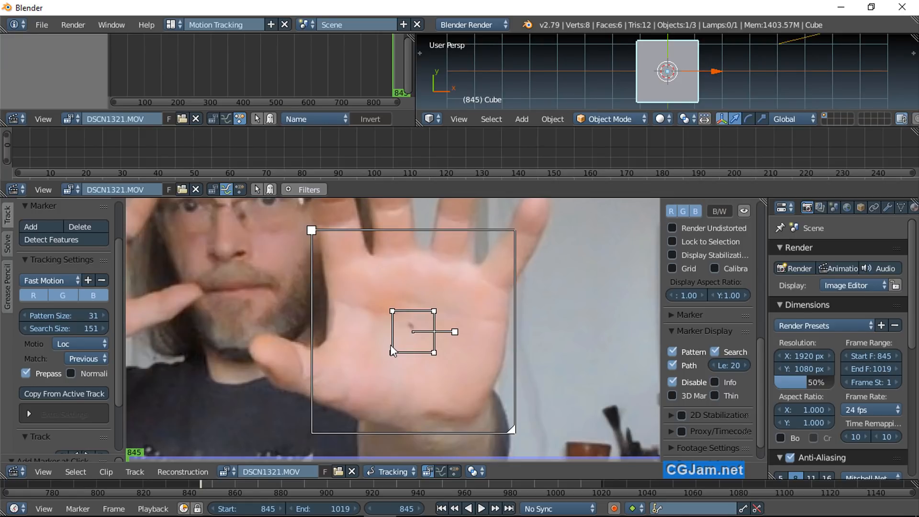
Step: Compare the marker with the palm at frame 872, then return to frame 845 and centre the marker on the palm's dark dot
key(Right)
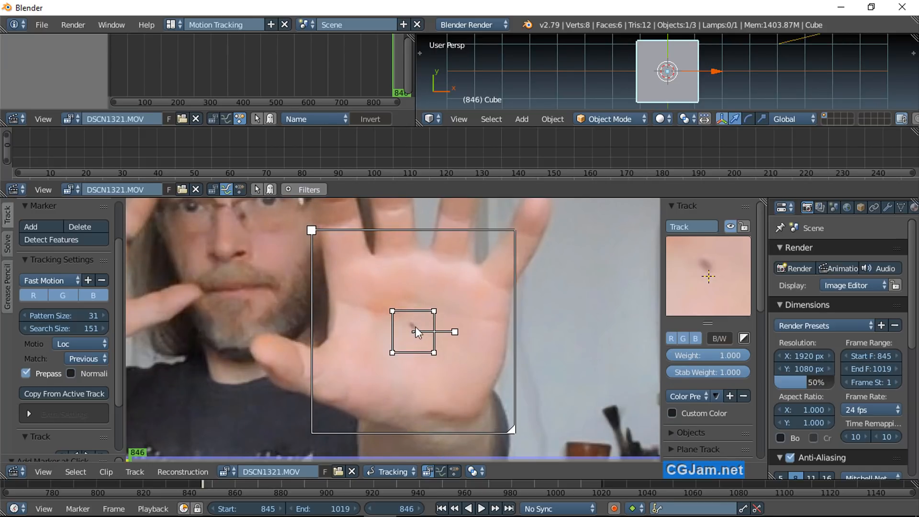
click(418, 509)
double_click(418, 509)
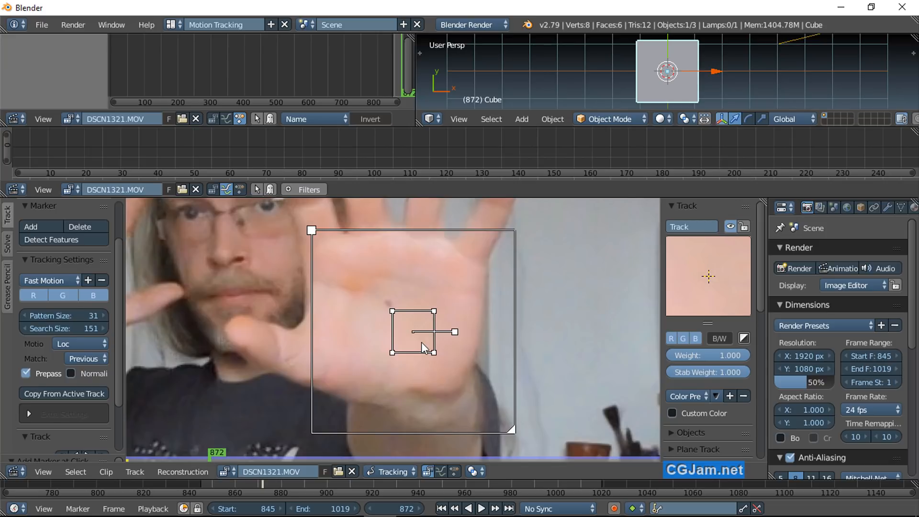
key(shift+Left)
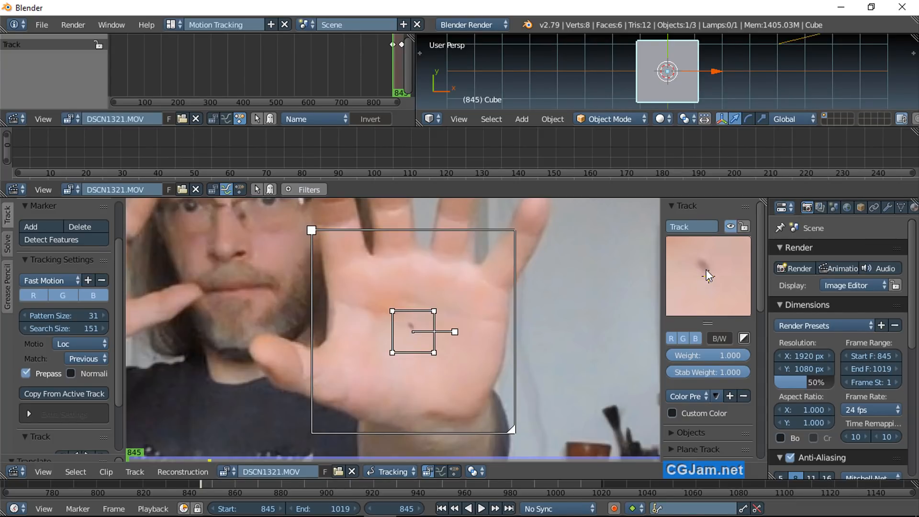
mouse_move(707, 271)
mouse_down()
mouse_move(721, 284)
mouse_move(712, 278)
mouse_up()
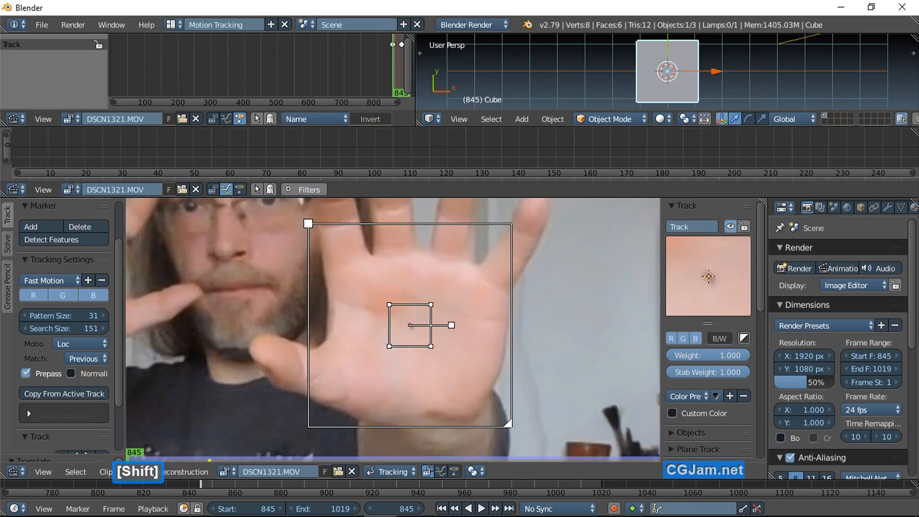
Step: Enlarge the marker until its pattern area covers the whole palm
scroll(639, 308, down, 1)
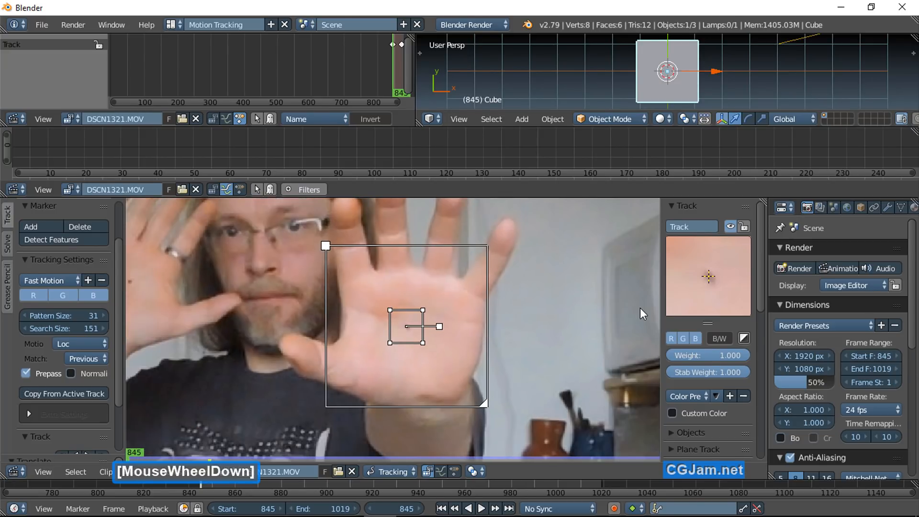
scroll(711, 293, down, 2)
scroll(711, 293, up, 2)
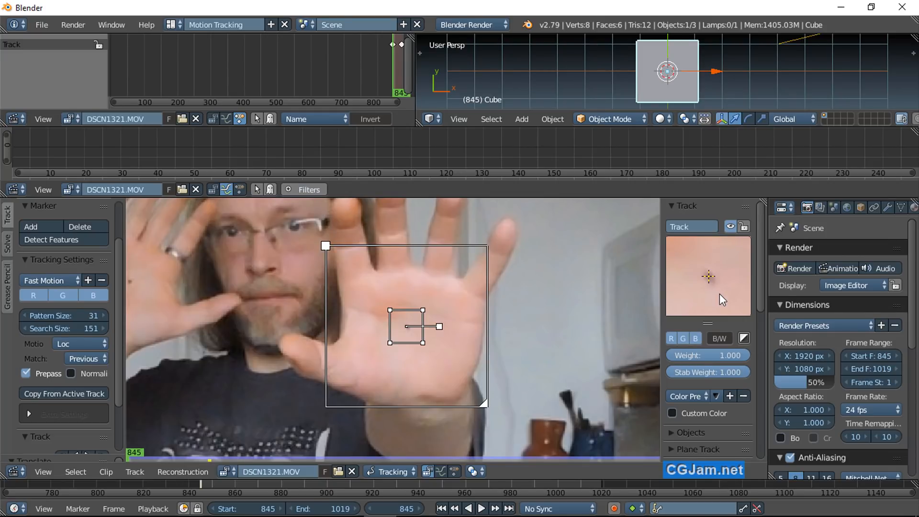
click(406, 288)
scroll(407, 288, down, 3)
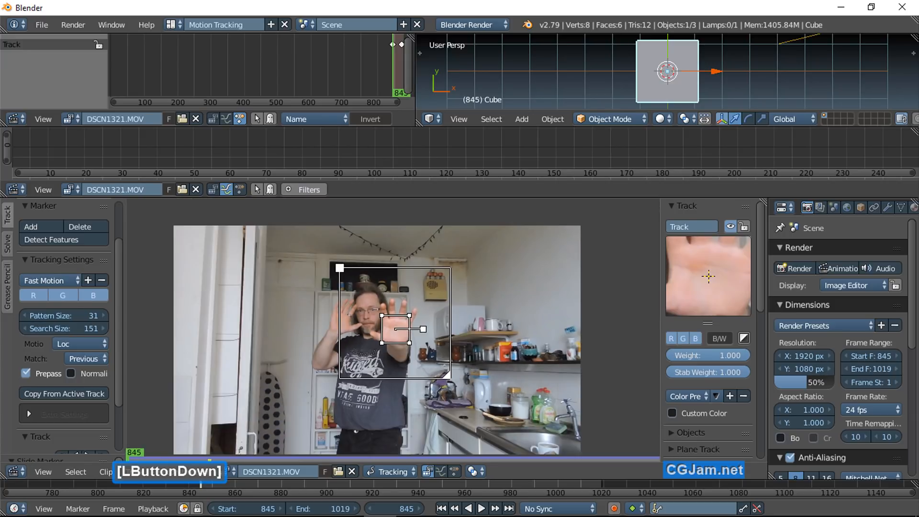
Step: Reduce the marker's search area to a smaller region around the palm, leaving some margin for its movement
mouse_move(338, 267)
mouse_down()
mouse_move(352, 274)
mouse_move(341, 272)
mouse_up()
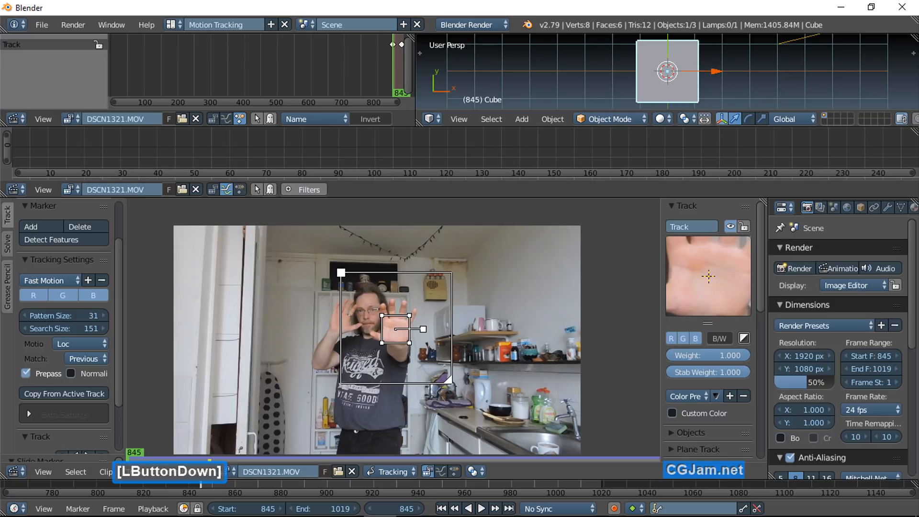
drag(340, 273, 342, 272)
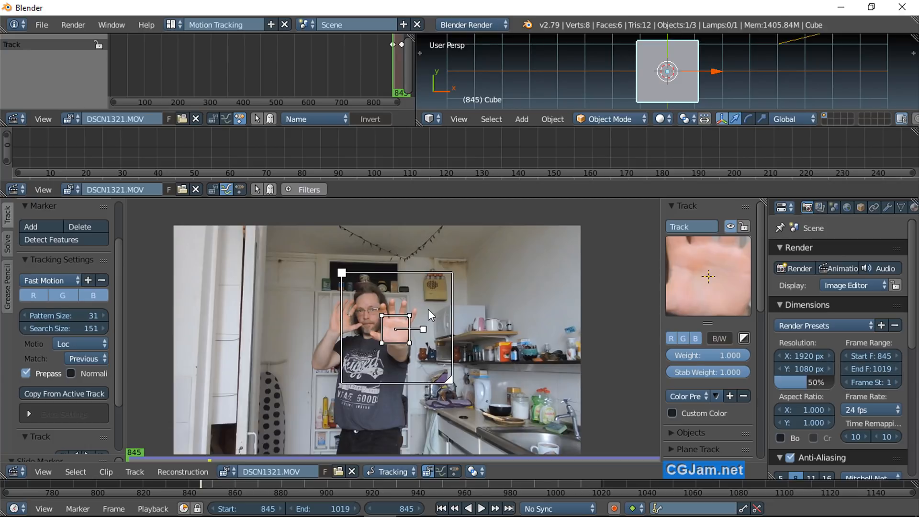
scroll(394, 356, down, 1)
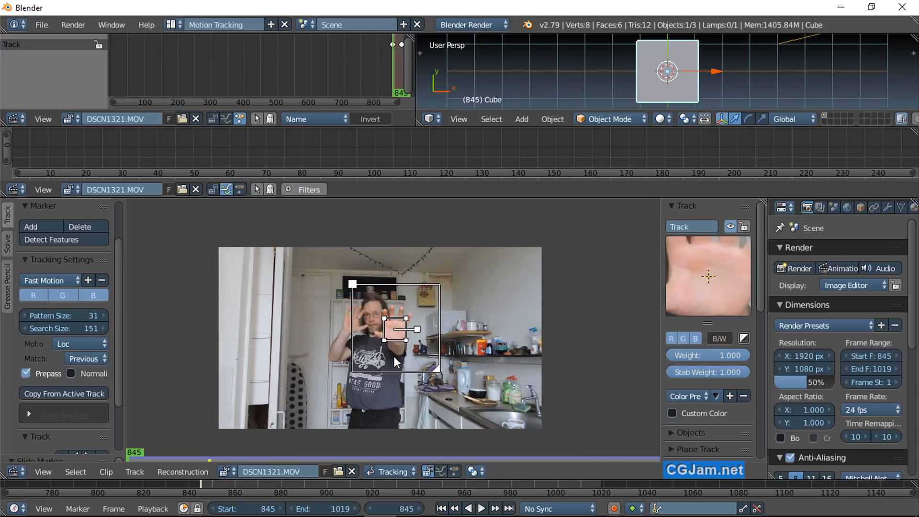
scroll(395, 356, up, 3)
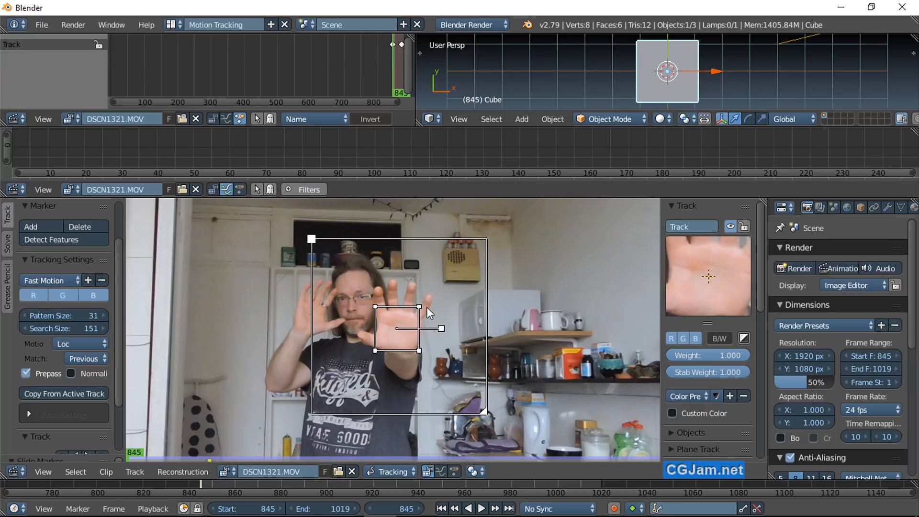
scroll(376, 409, down, 2)
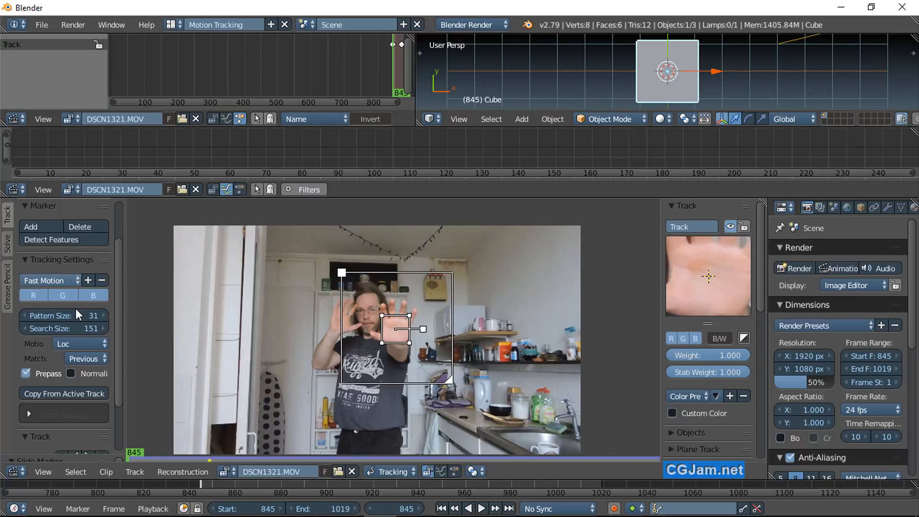
Step: Track the marker forward by one frame to frame 846 and examine its motion curves in the graph
scroll(75, 309, down, 3)
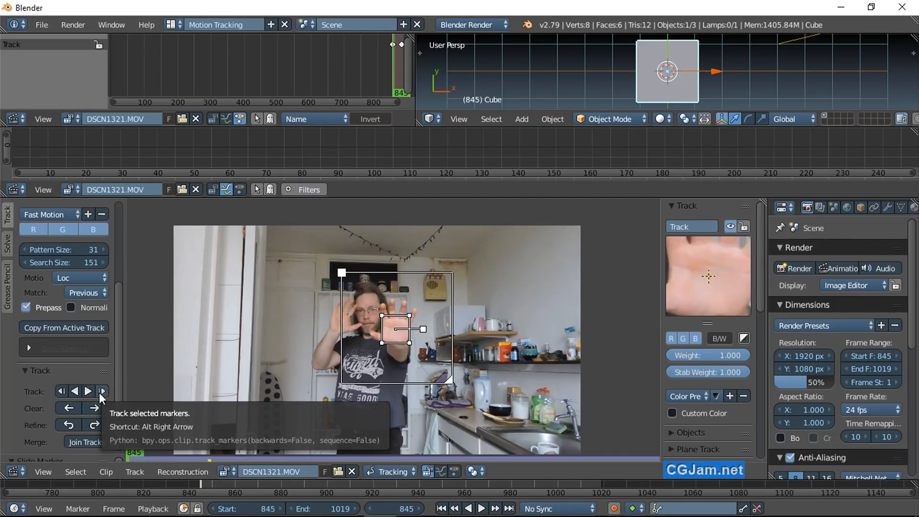
click(99, 392)
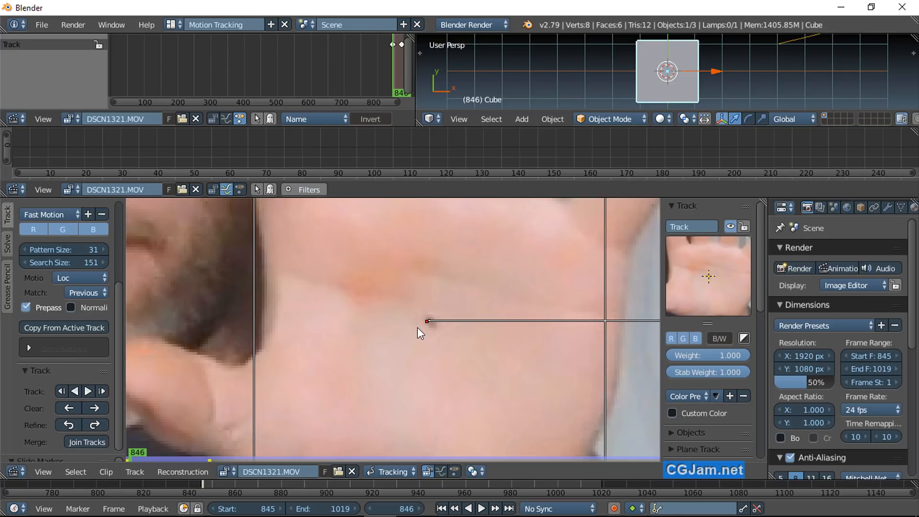
scroll(525, 149, down, 5)
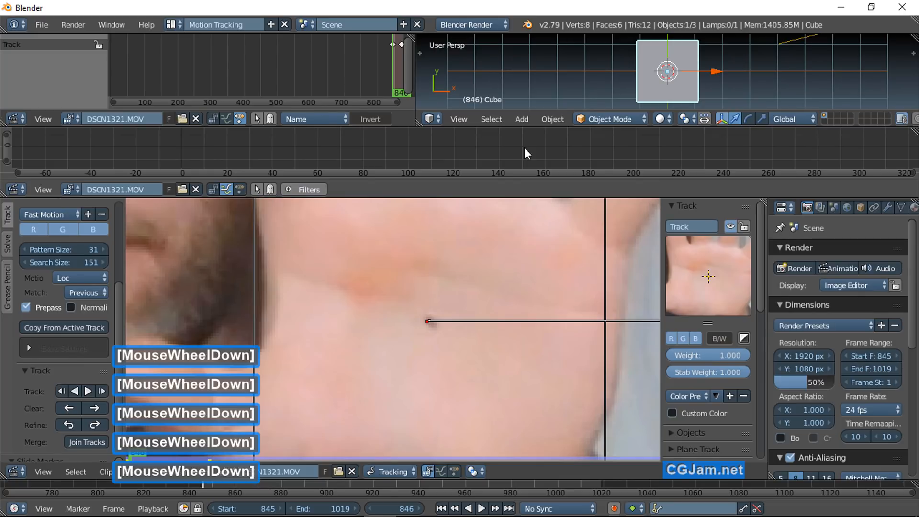
middle_drag(524, 148, 134, 152)
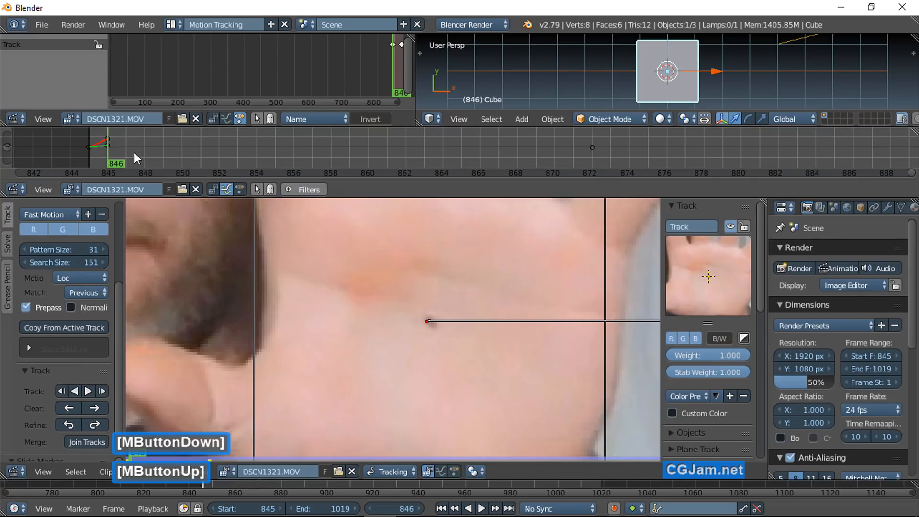
scroll(183, 150, down, 5)
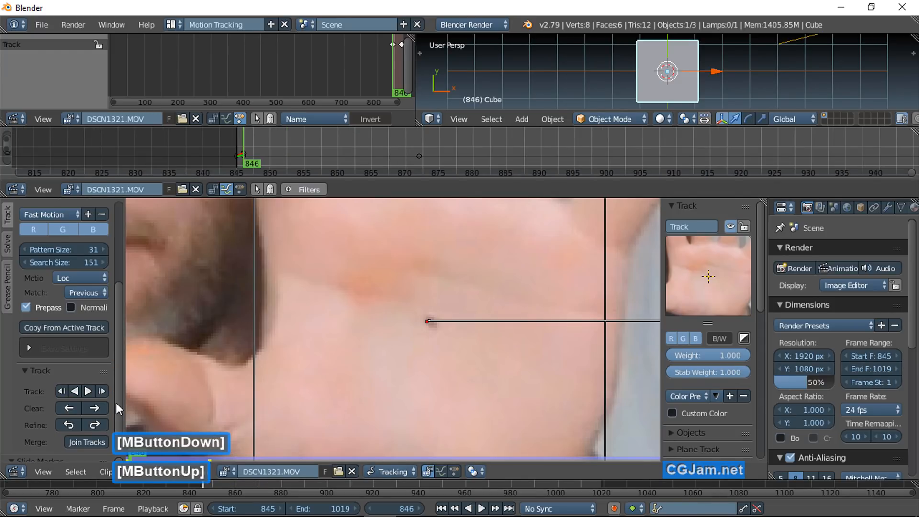
Step: Track the marker forward through the remaining frames of the clip and inspect its motion path
click(89, 390)
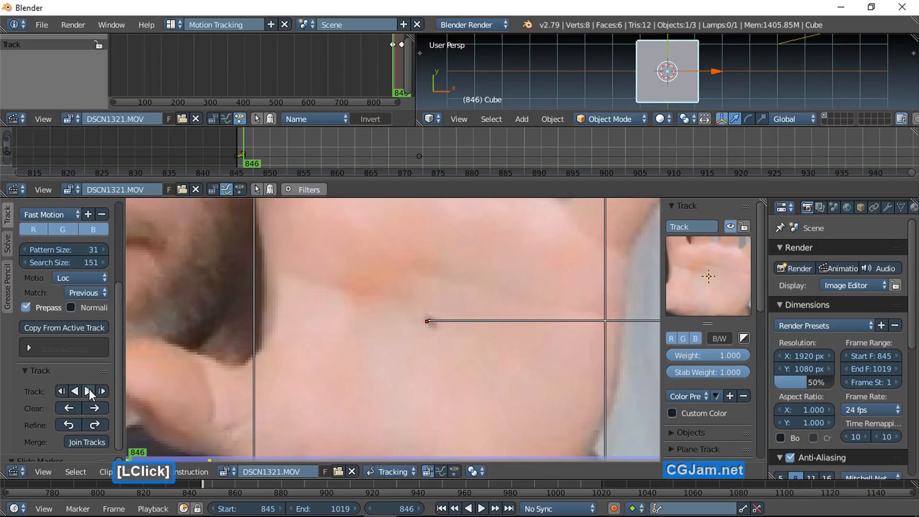
click(89, 389)
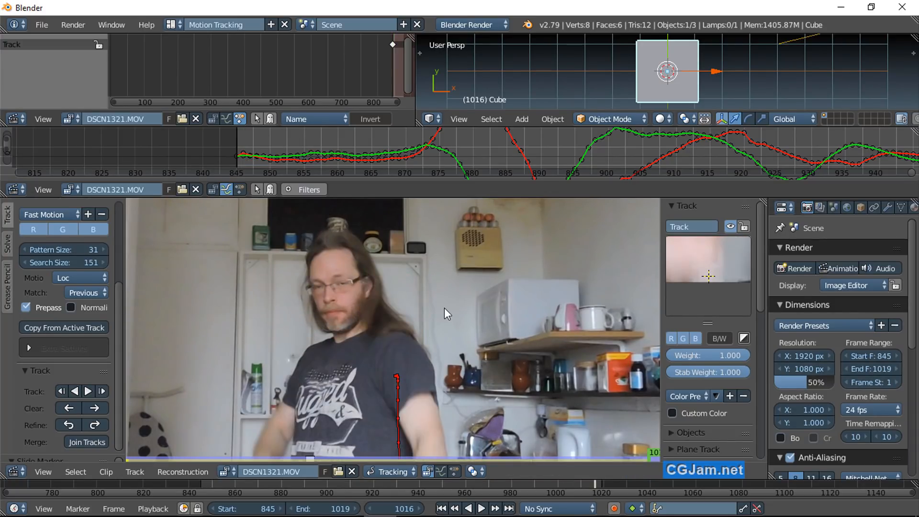
scroll(444, 308, down, 4)
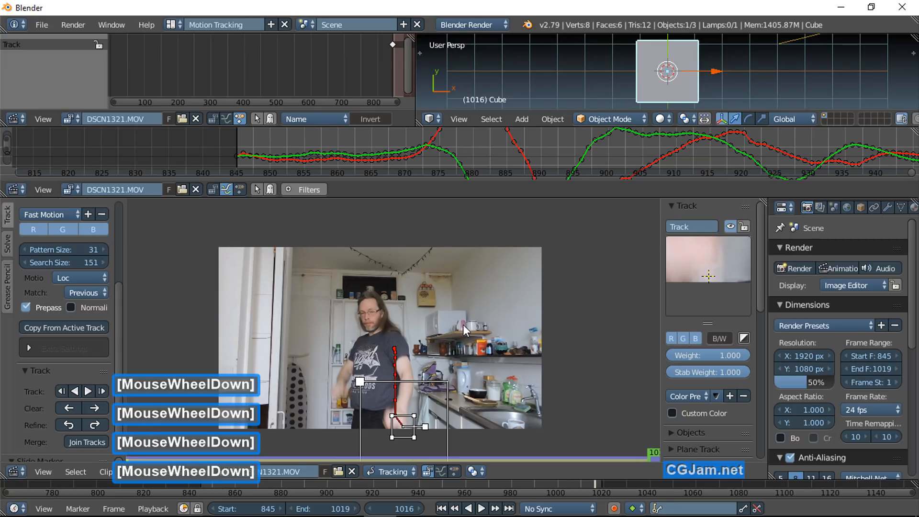
Step: With the view locked to the marker, go over the track frame by frame from frame 884 to frame 890
click(101, 391)
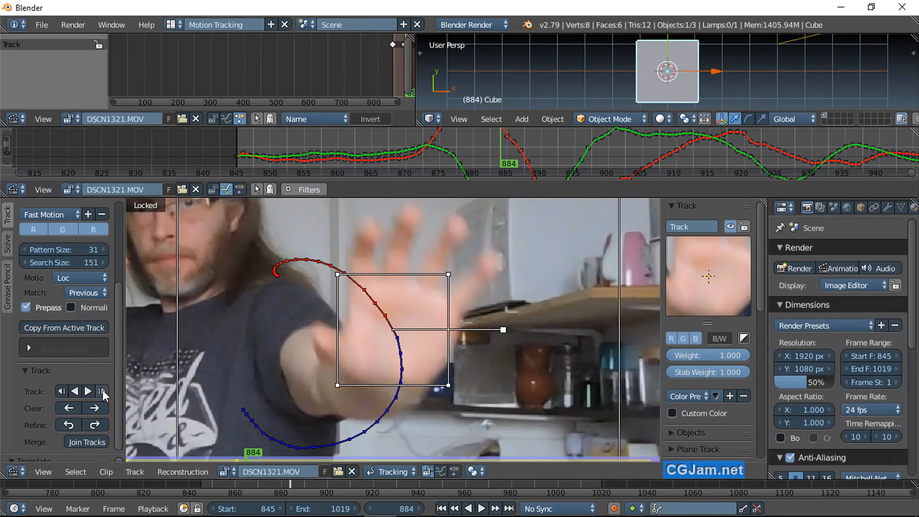
click(102, 390)
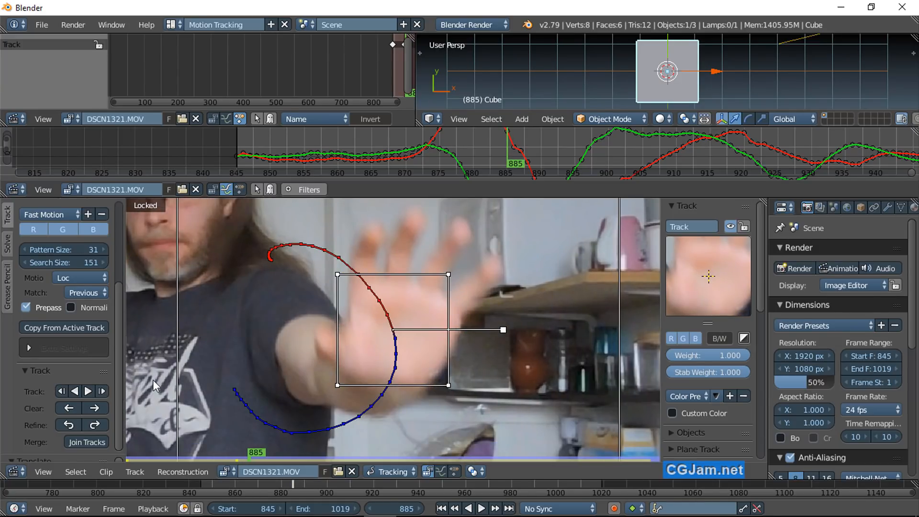
key(Right)
key(Right)
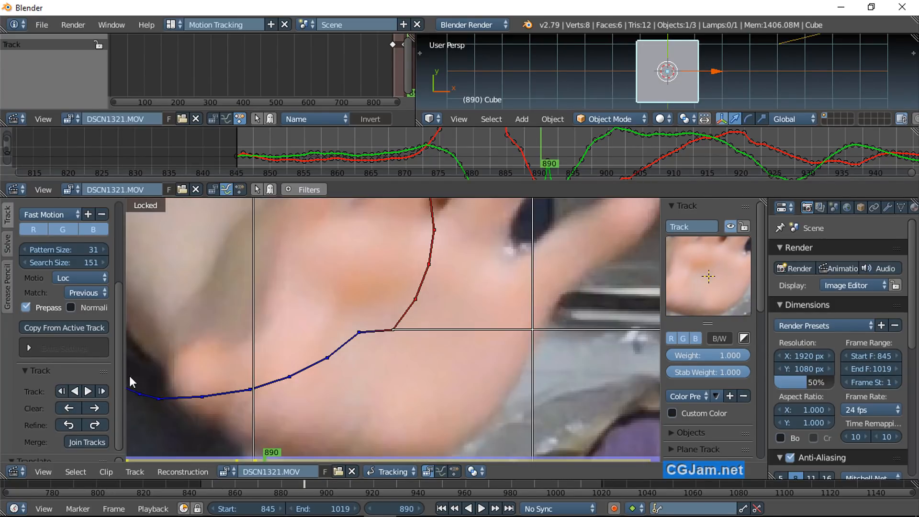
Step: Retrack the palm marker frame by frame from frame 890 to frame 904, moving it back onto the palm's dot where it drifts
click(102, 391)
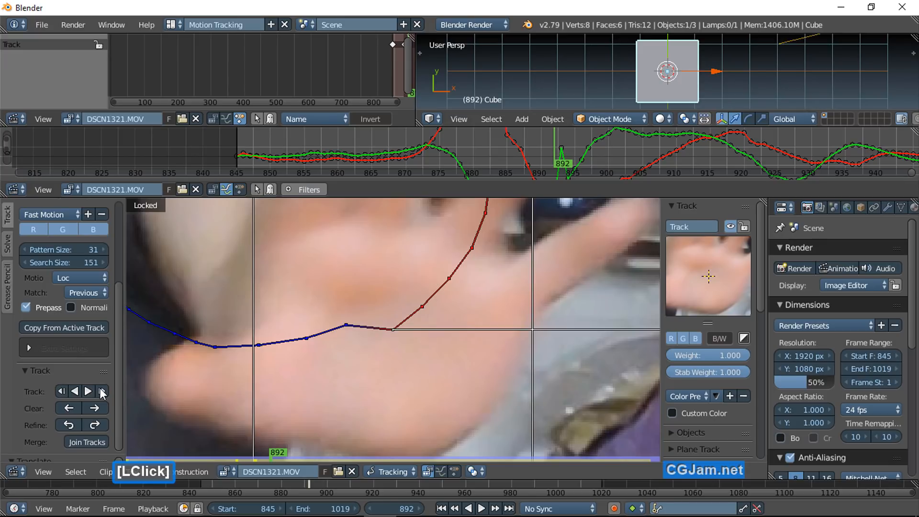
key(g)
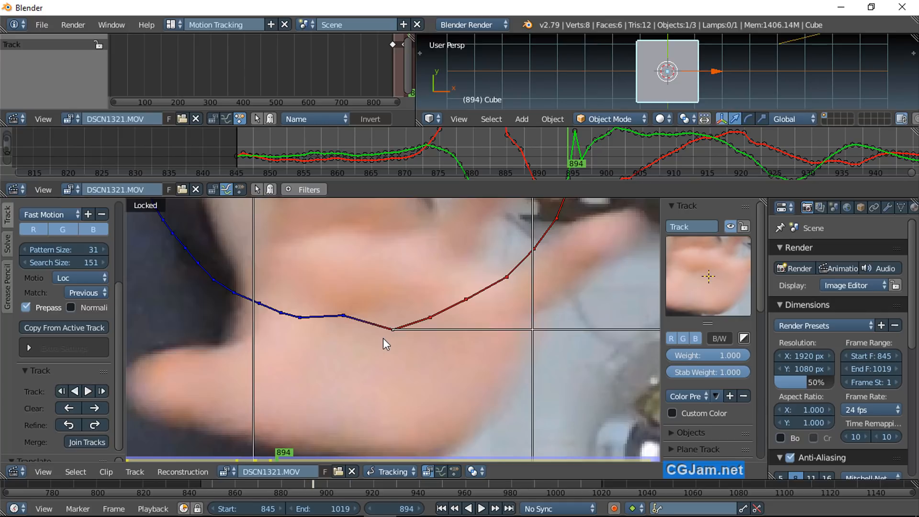
click(102, 391)
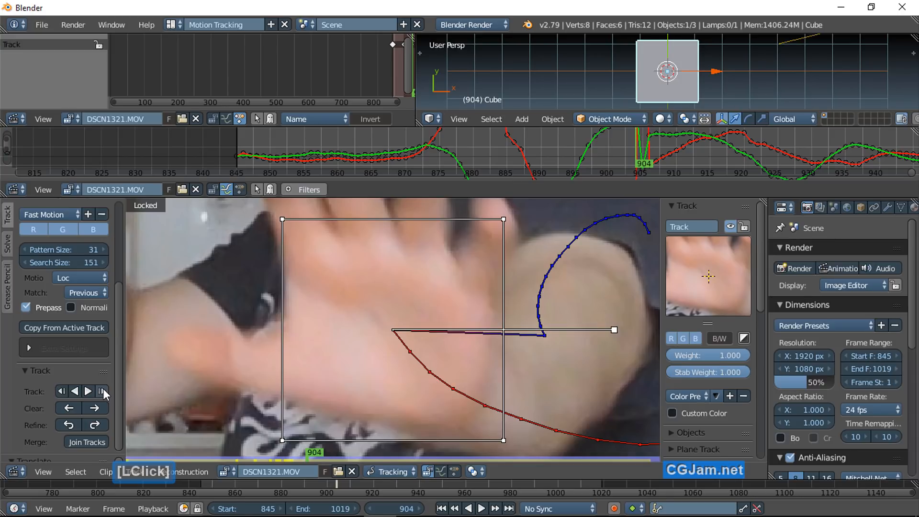
click(60, 390)
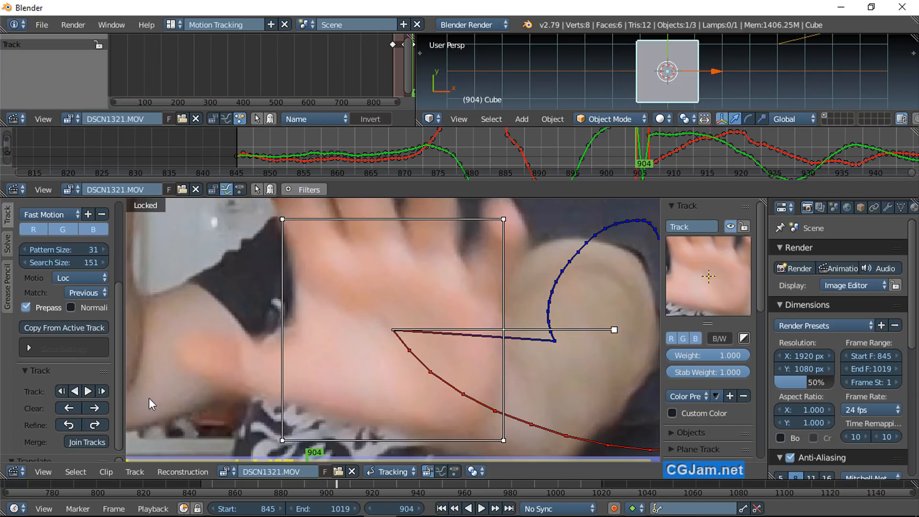
Step: Retrack the marker frame by frame up to frame 937, then track it backward to frame 932
click(102, 391)
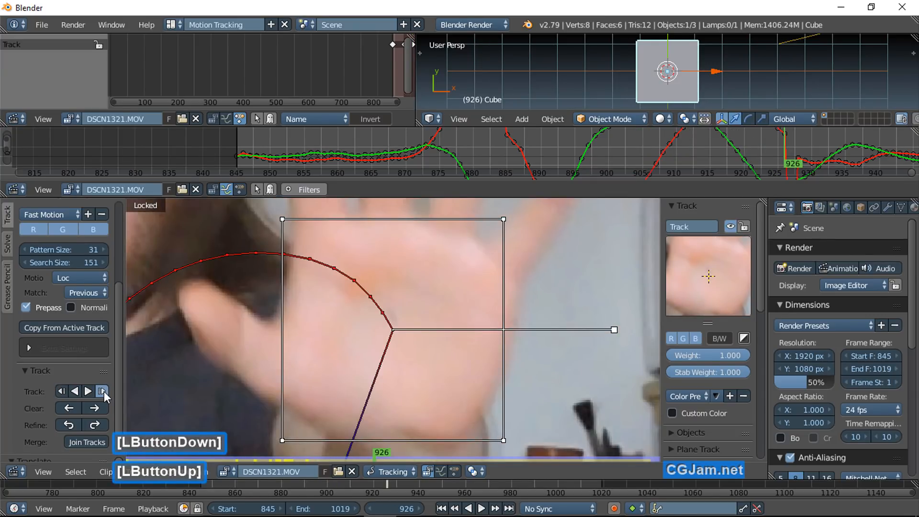
click(102, 391)
click(102, 391)
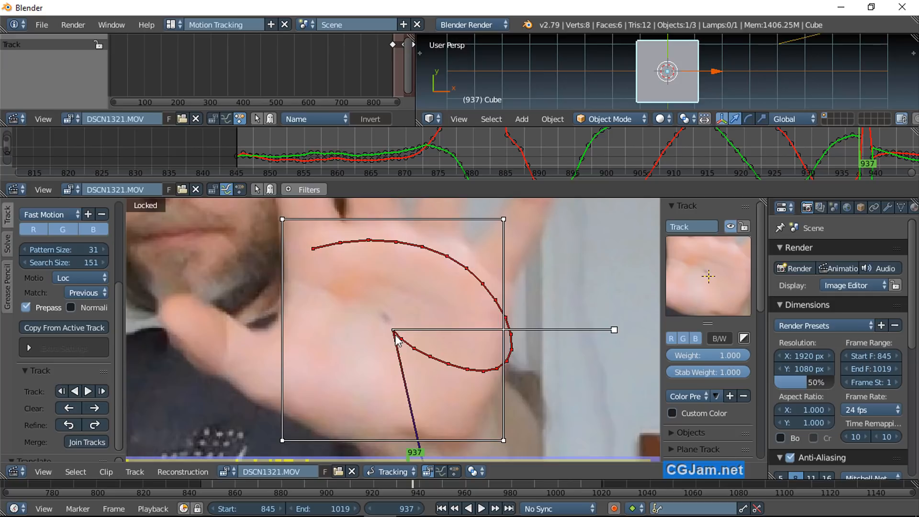
click(61, 391)
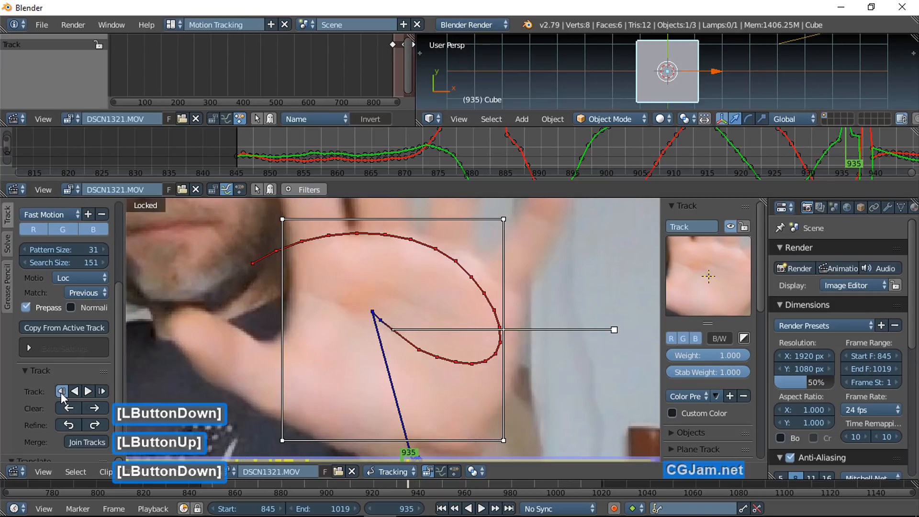
click(61, 391)
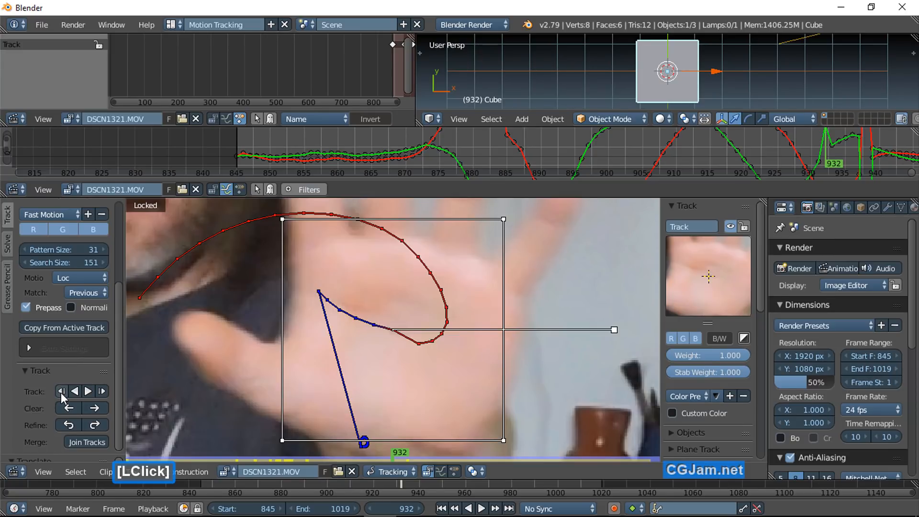
Step: Track the marker forward through the remaining frames and move it back onto the palm where it slips off
click(87, 392)
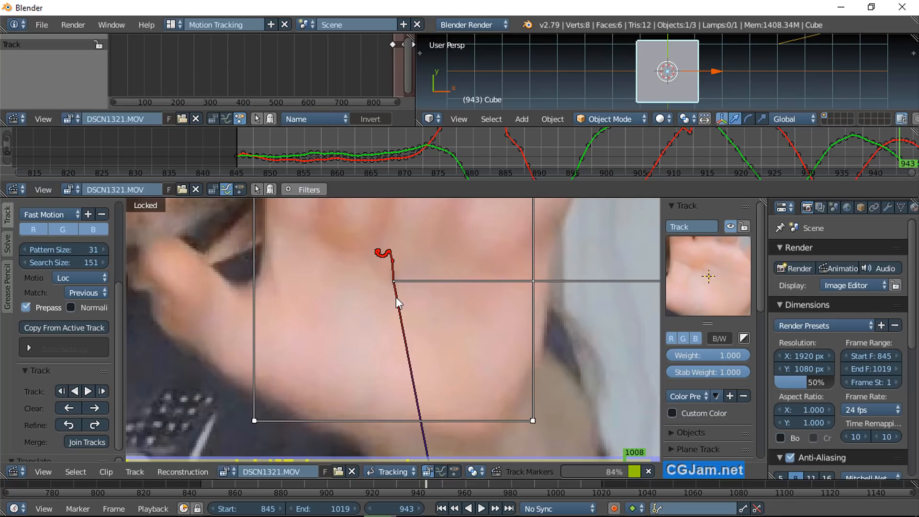
scroll(320, 343, down, 4)
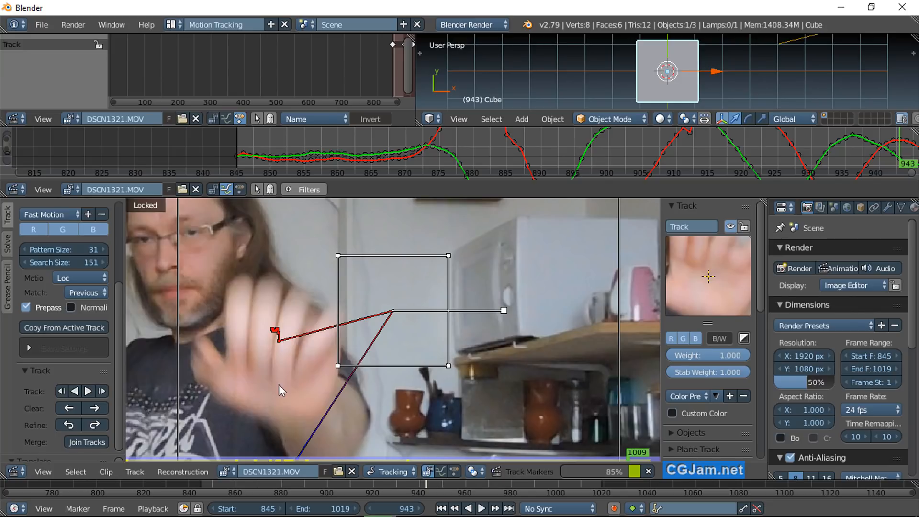
key(g)
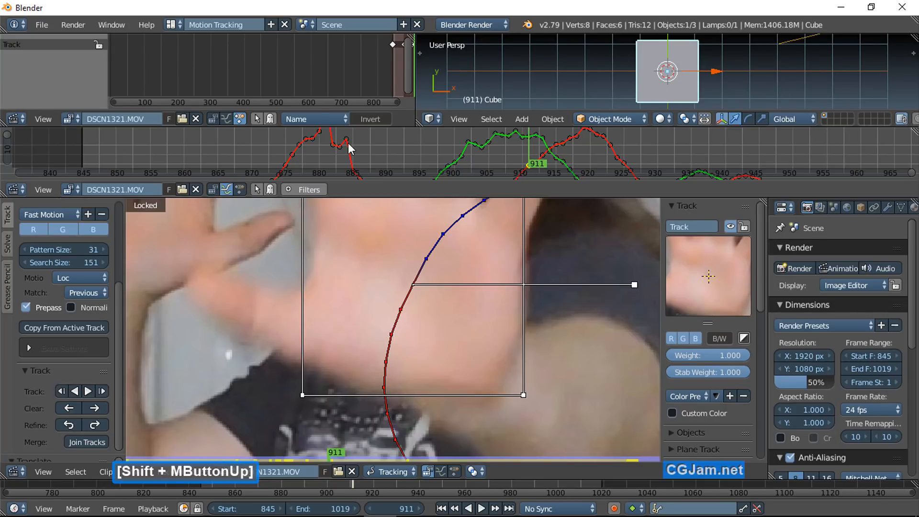
Step: Inspect the marker's curve point at frame 884, then play the tracked clip from frame 845
click(348, 143)
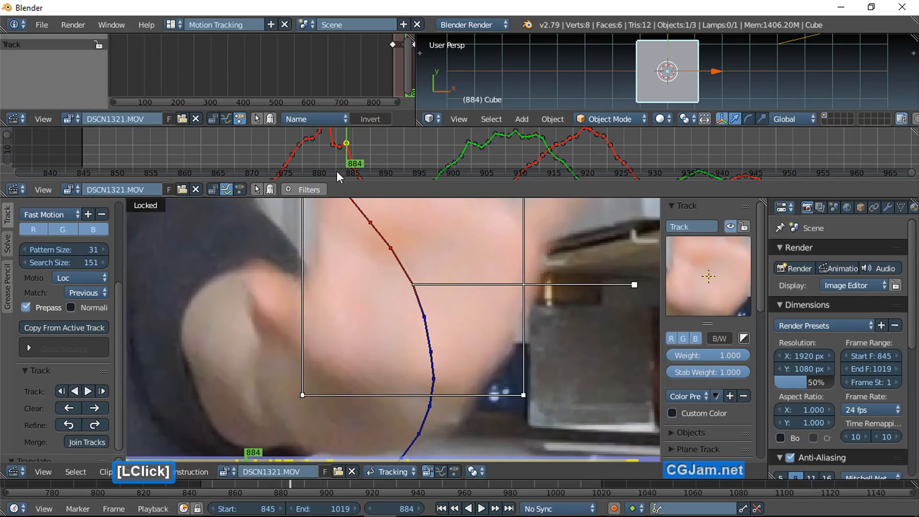
scroll(337, 171, down, 2)
scroll(401, 354, down, 5)
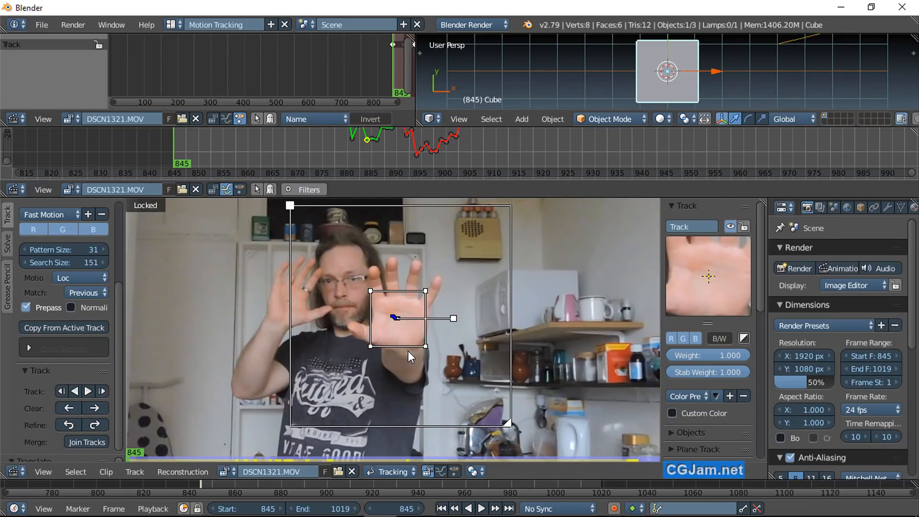
key(alt+a)
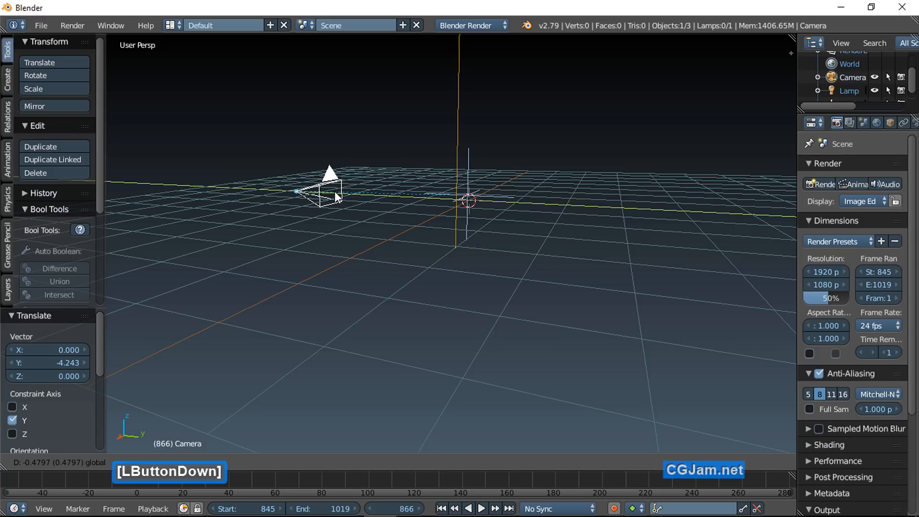
Step: View the scene through the camera, then play the animation briefly to check the sphere against the background clip
key(KP_0)
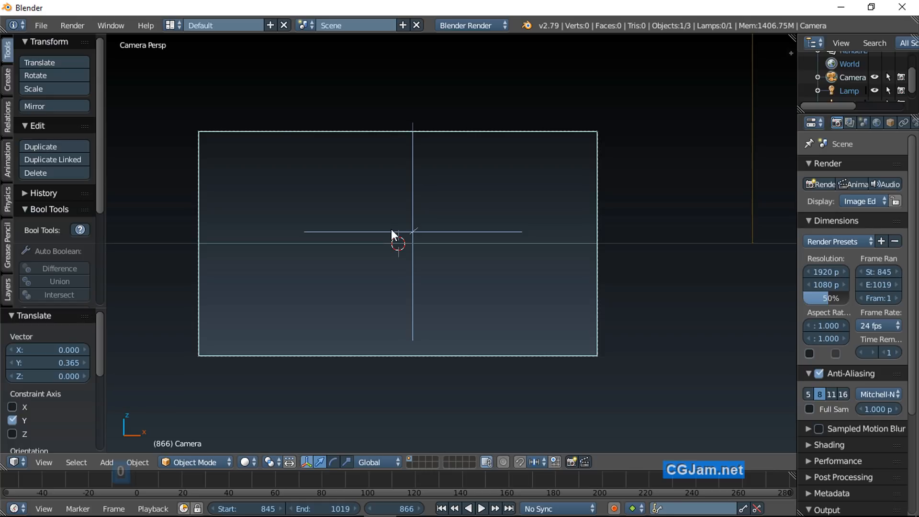
key(alt+a)
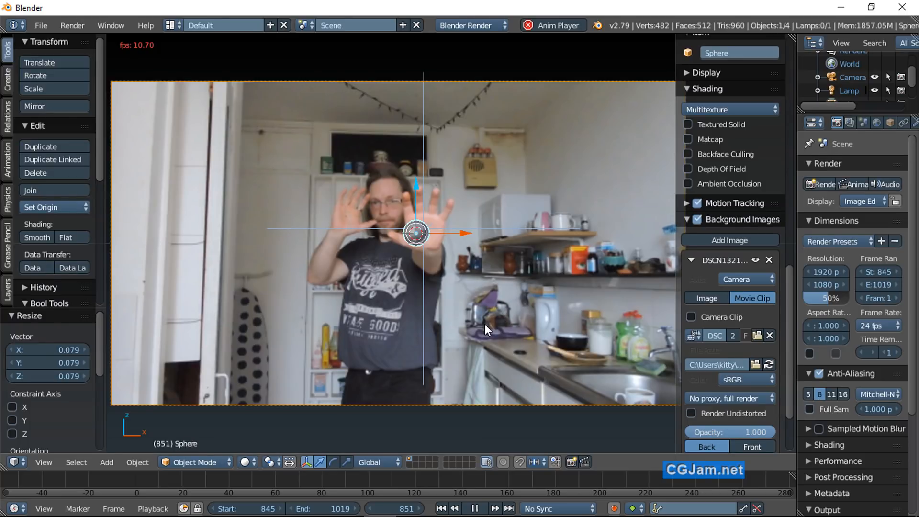
key(Escape)
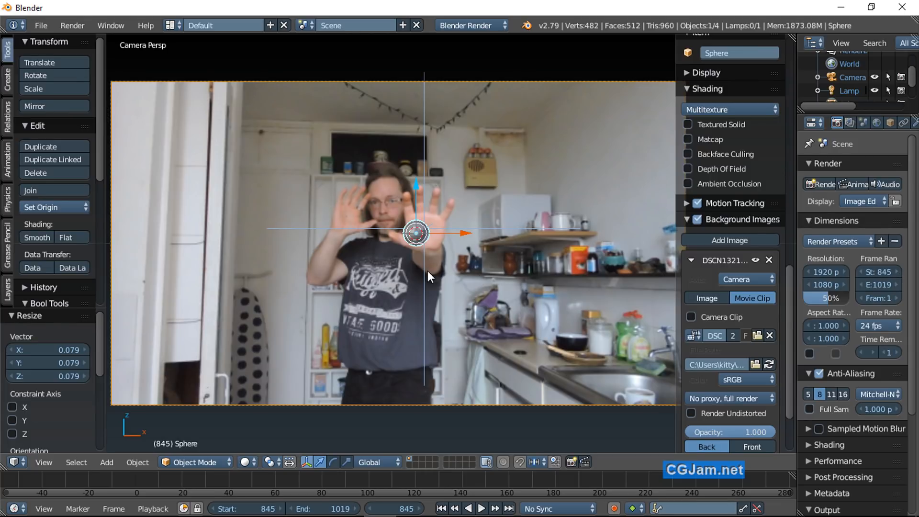
Step: Snap the sphere to the 3D cursor and parent it to the Track empty on the palm
key(shift+s)
click(389, 231)
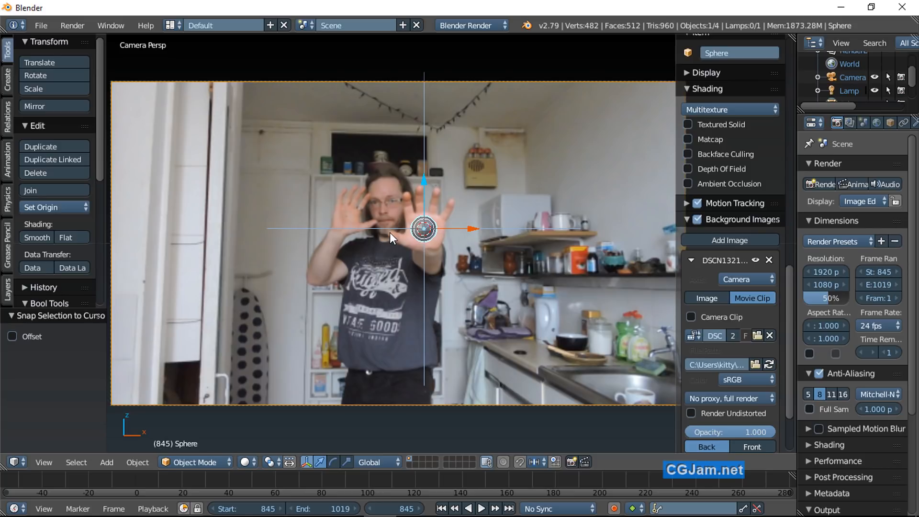
shift+right_click(419, 233)
key(ctrl+p)
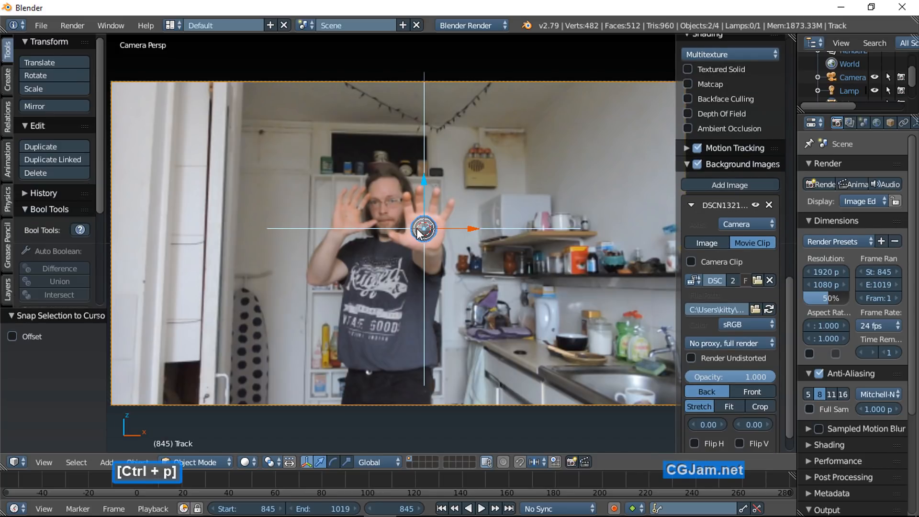
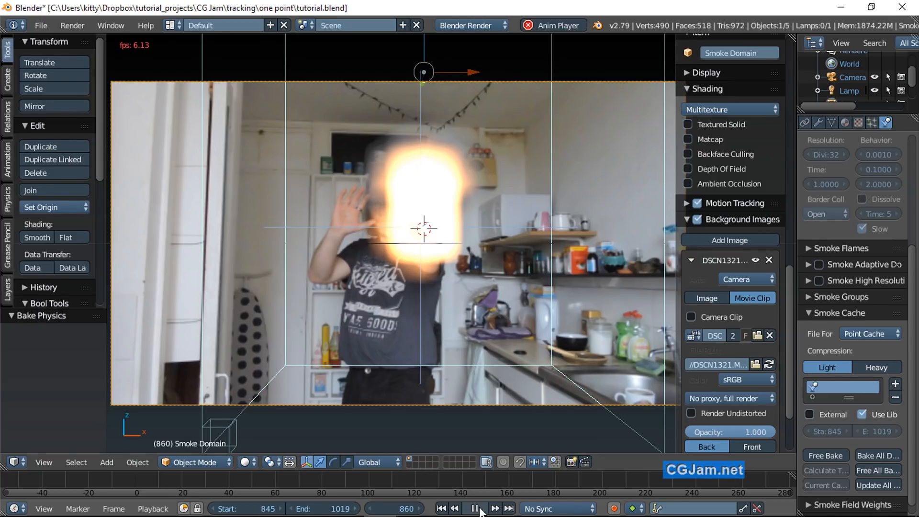
Step: Stop the smoke simulation playback and open the Smoke Domain's resolution divisions value for editing
click(474, 508)
scroll(829, 241, up, 3)
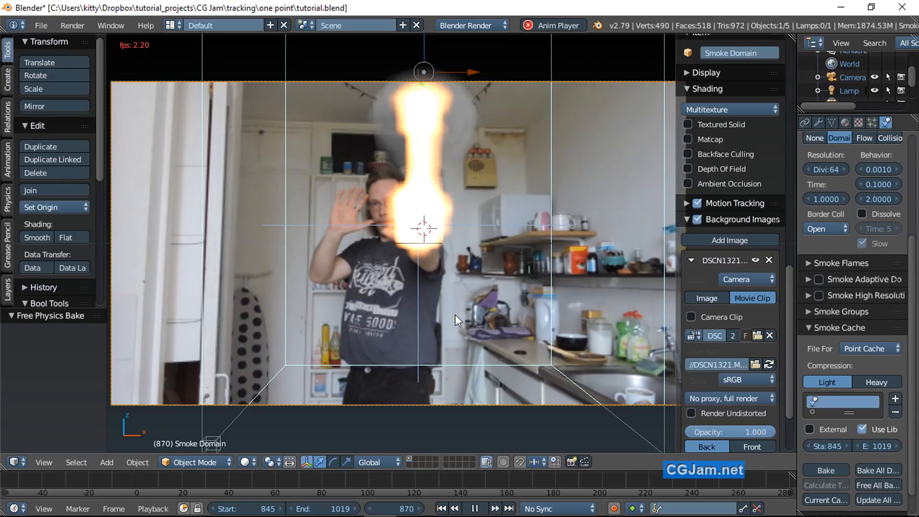
key(Escape)
click(825, 170)
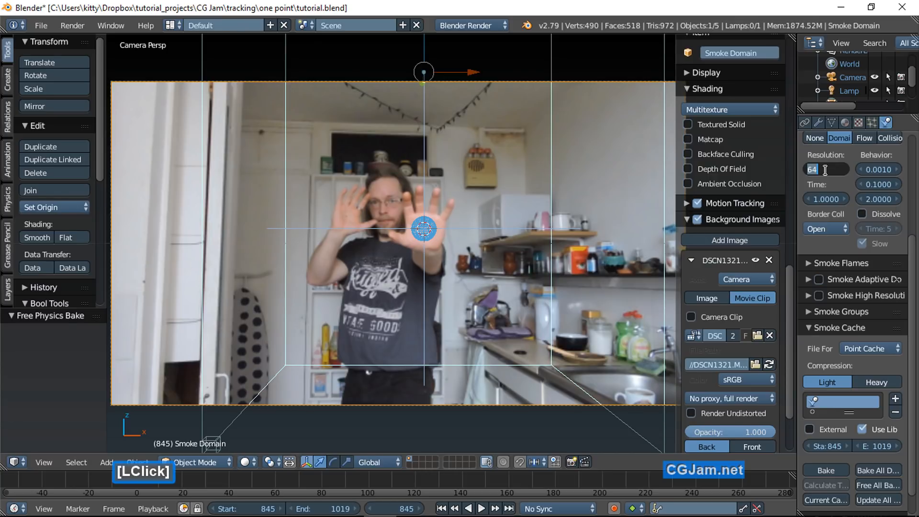